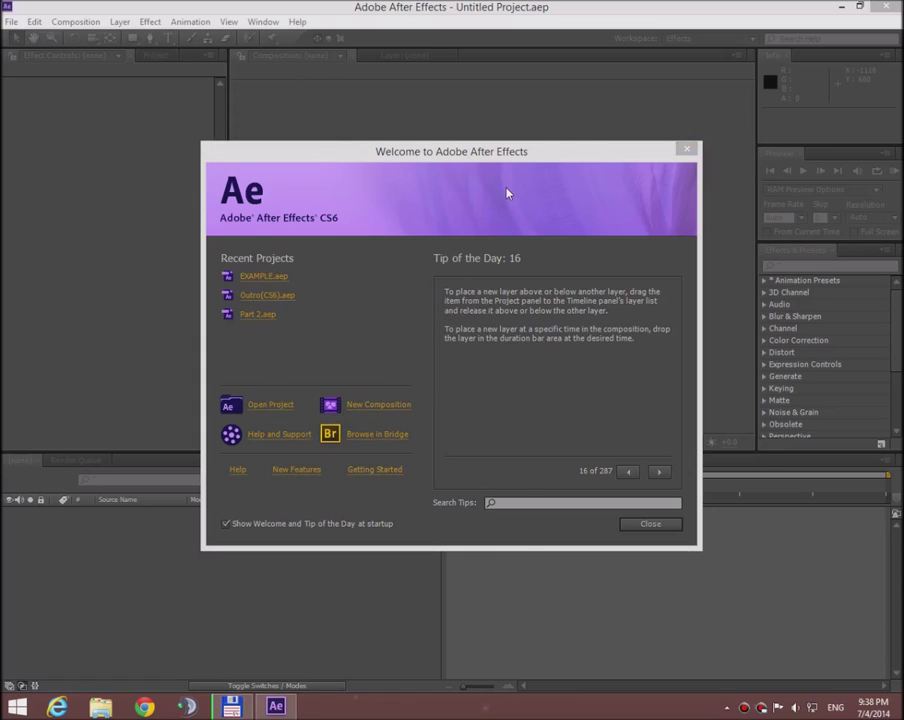
# Start a new composition at 1920 × 1080 px with the HDV 1080/DVCPRO HD 720 (1.33) pixel aspect ratio
pyautogui.click(372, 412)
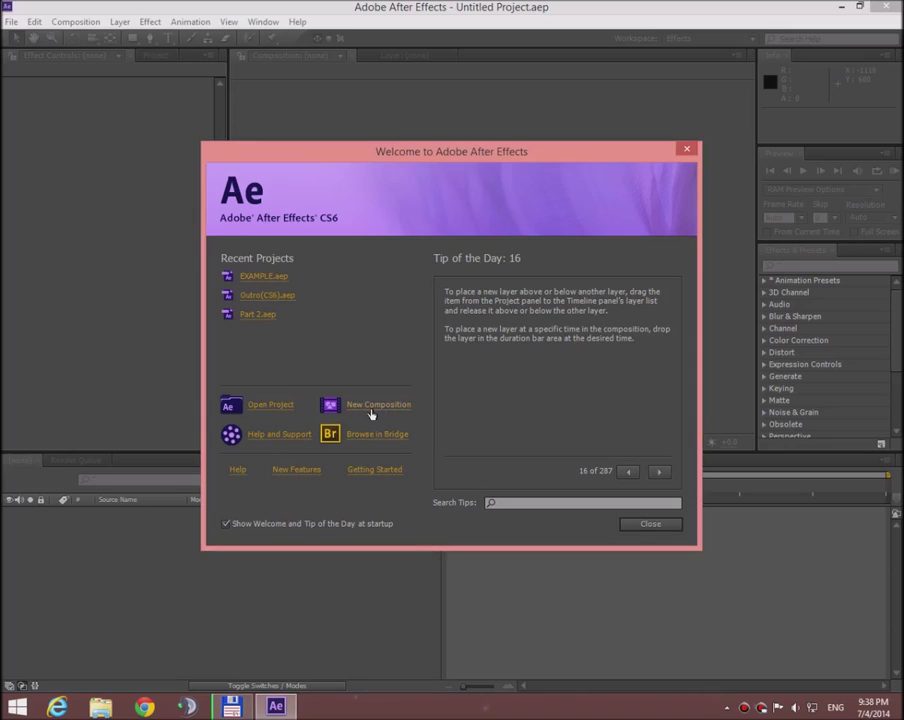
pyautogui.click(358, 405)
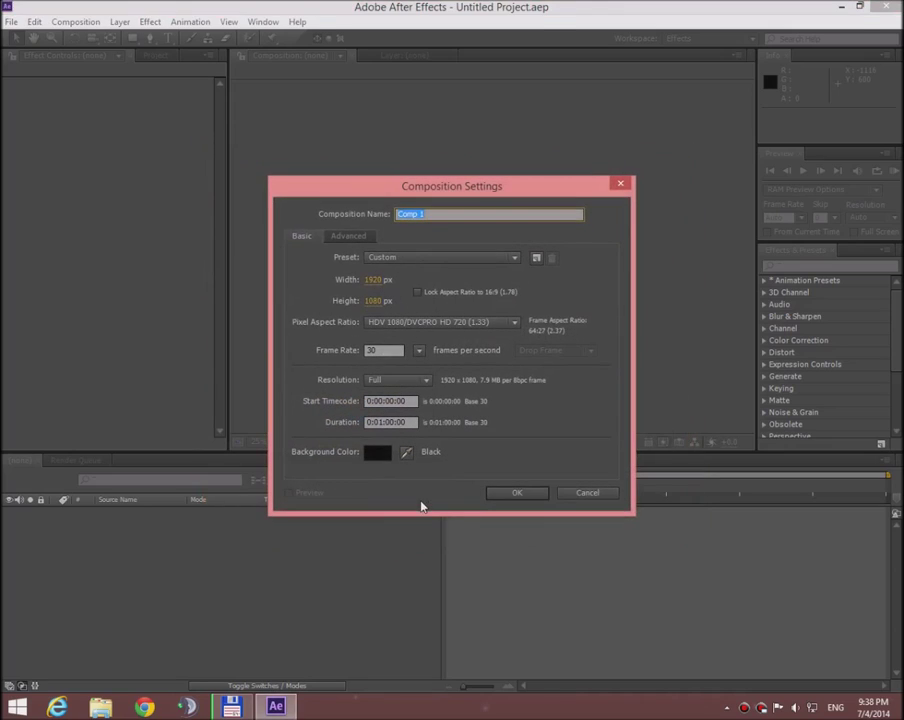
pyautogui.click(380, 281)
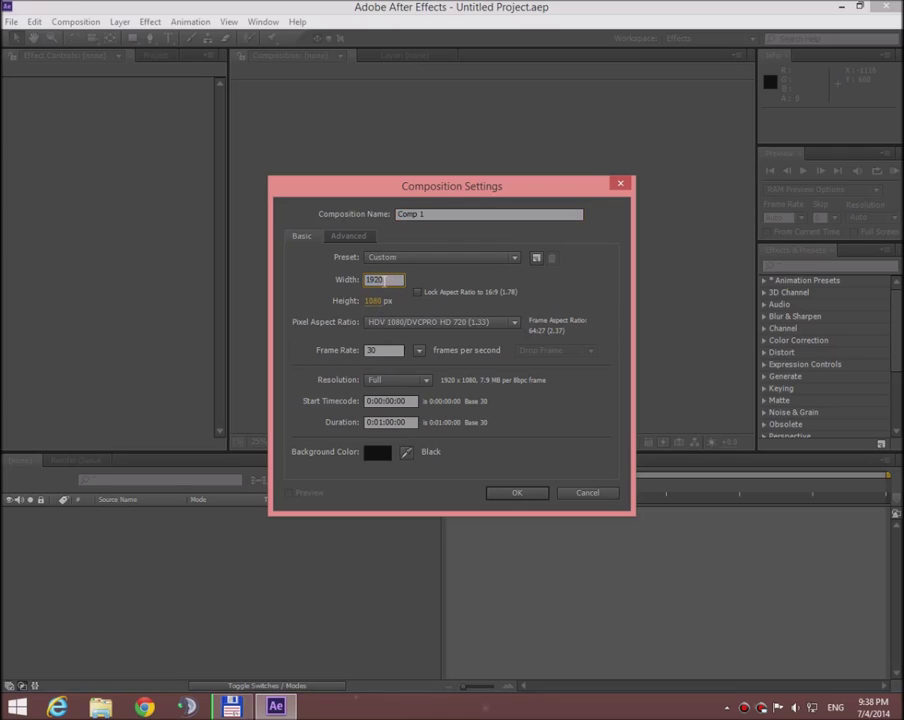
pyautogui.click(393, 282)
pyautogui.click(372, 301)
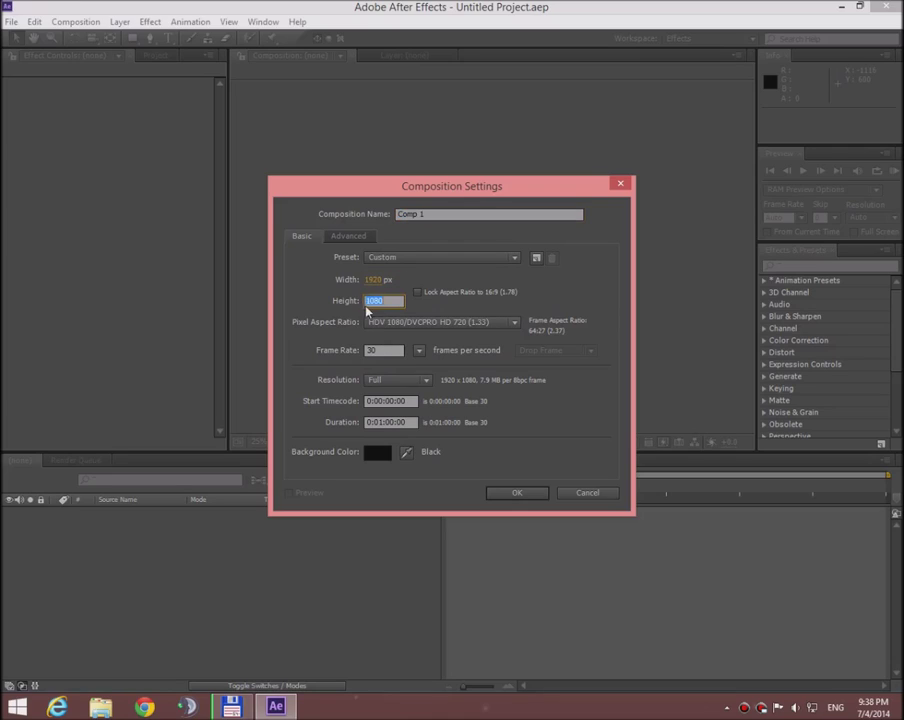
pyautogui.click(376, 300)
pyautogui.click(385, 281)
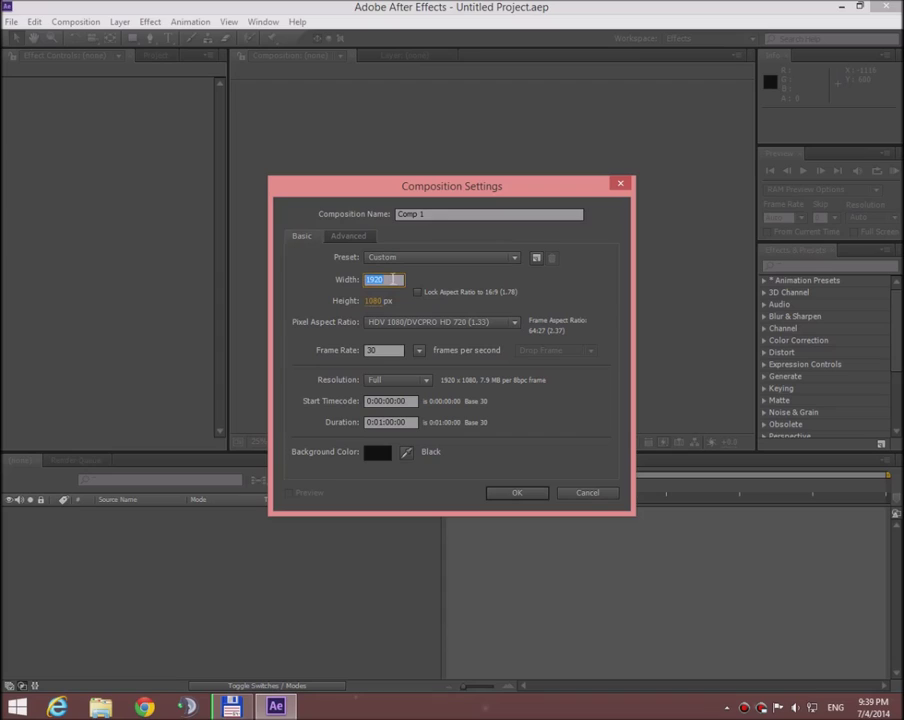
pyautogui.press('Tab')
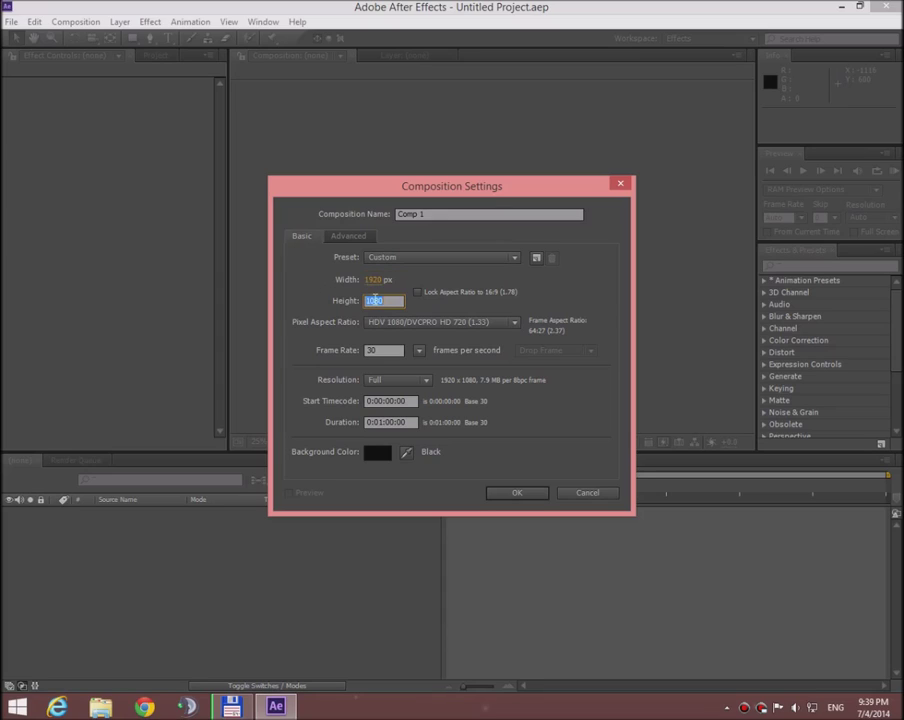
pyautogui.click(515, 325)
pyautogui.click(458, 421)
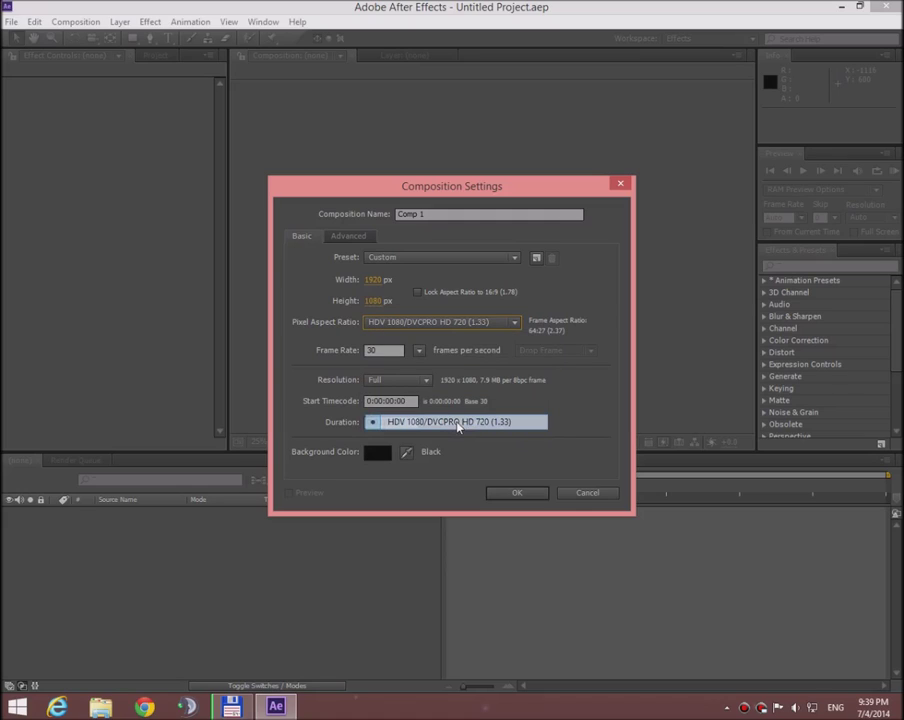
# Review the available presets and the frame rate, start timecode and duration settings of the new composition
pyautogui.click(406, 260)
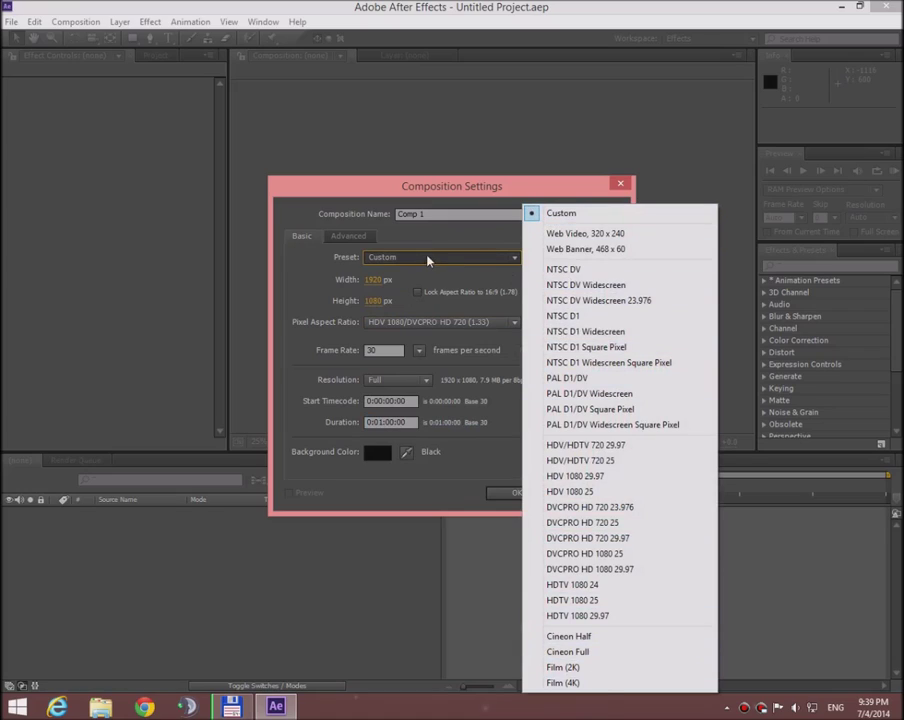
pyautogui.click(477, 252)
pyautogui.click(384, 352)
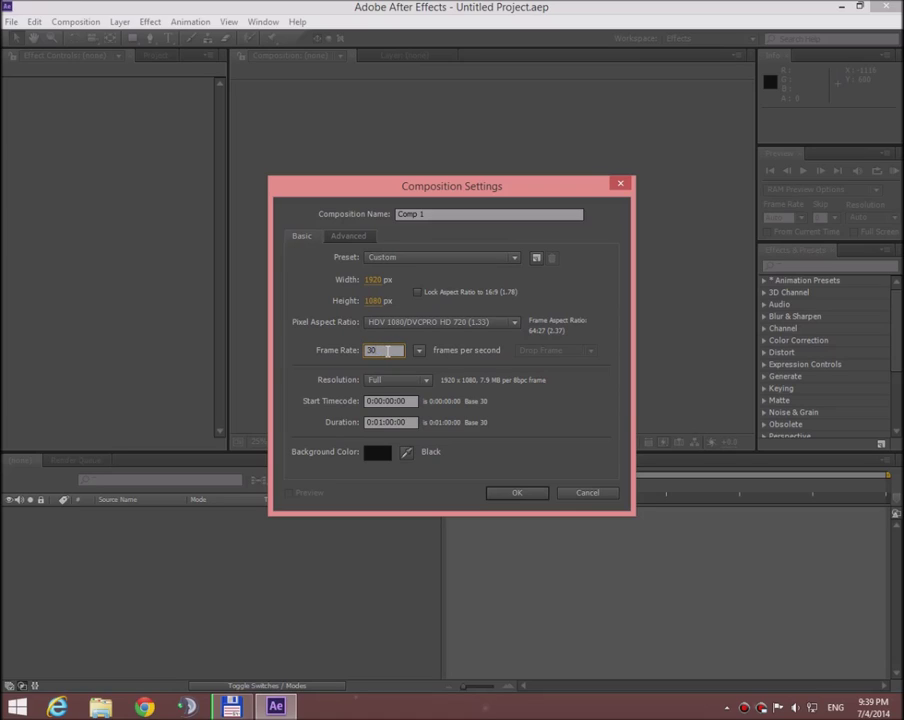
pyautogui.moveTo(366, 350); pyautogui.dragTo(379, 350)
pyautogui.click(383, 350)
pyautogui.moveTo(419, 401); pyautogui.dragTo(350, 401)
pyautogui.click(400, 401)
pyautogui.click(383, 422)
# Set the background color to dark gray, name the composition Tutorial and create it
pyautogui.click(405, 454)
pyautogui.click(388, 458)
pyautogui.moveTo(452, 214); pyautogui.dragTo(394, 217)
pyautogui.write('Tutorial')
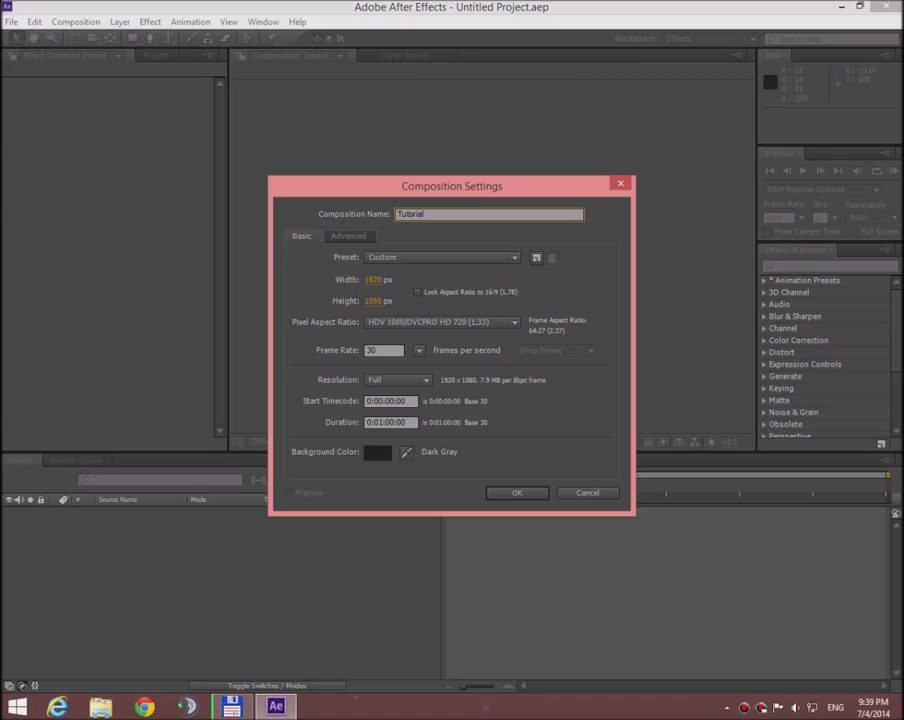
pyautogui.click(517, 493)
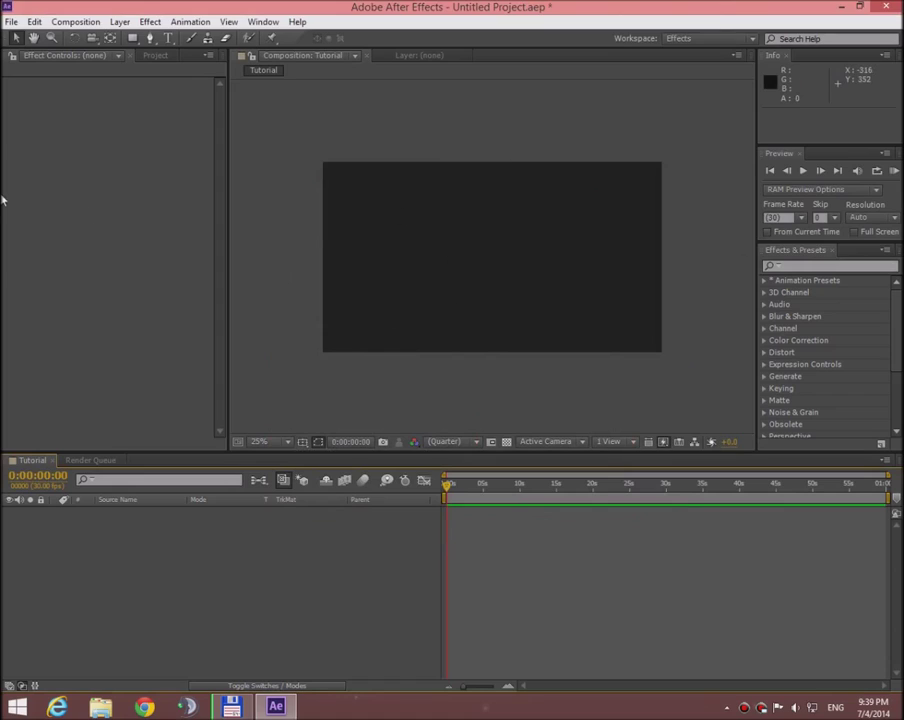
# Switch the workspace layout to Standard
pyautogui.click(686, 38)
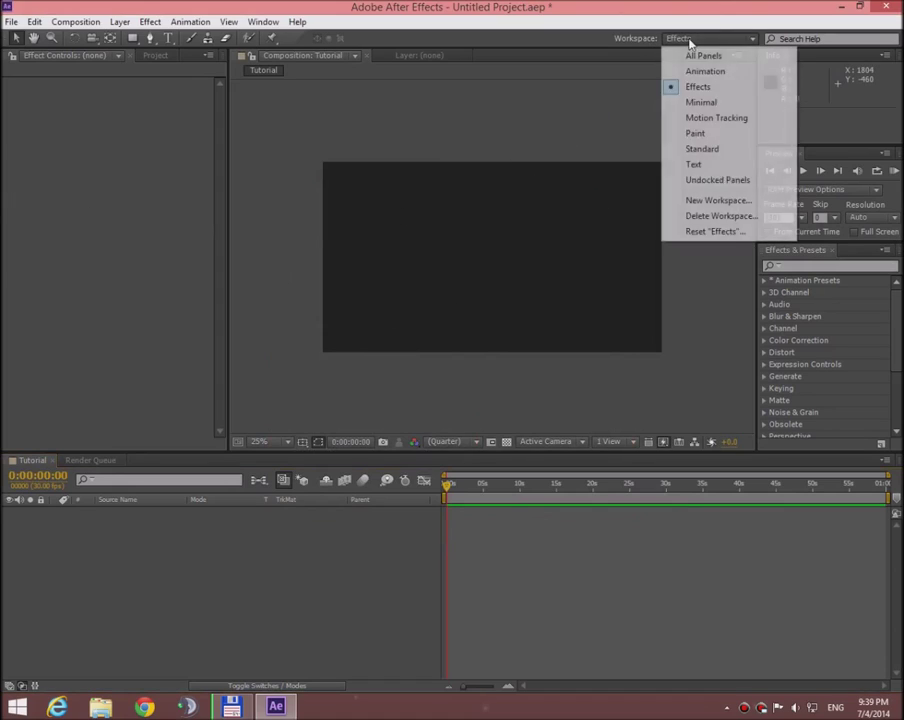
pyautogui.click(725, 152)
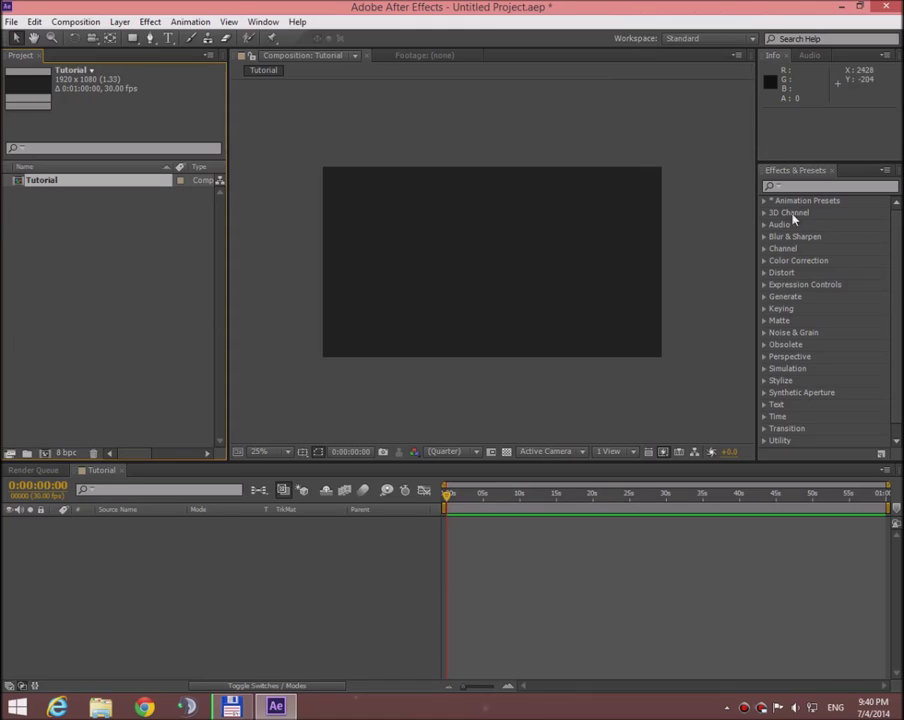
# Look through the Keying effects, the layer and effect commands, and the Info and Audio displays
pyautogui.click(764, 309)
pyautogui.click(764, 309)
pyautogui.click(762, 309)
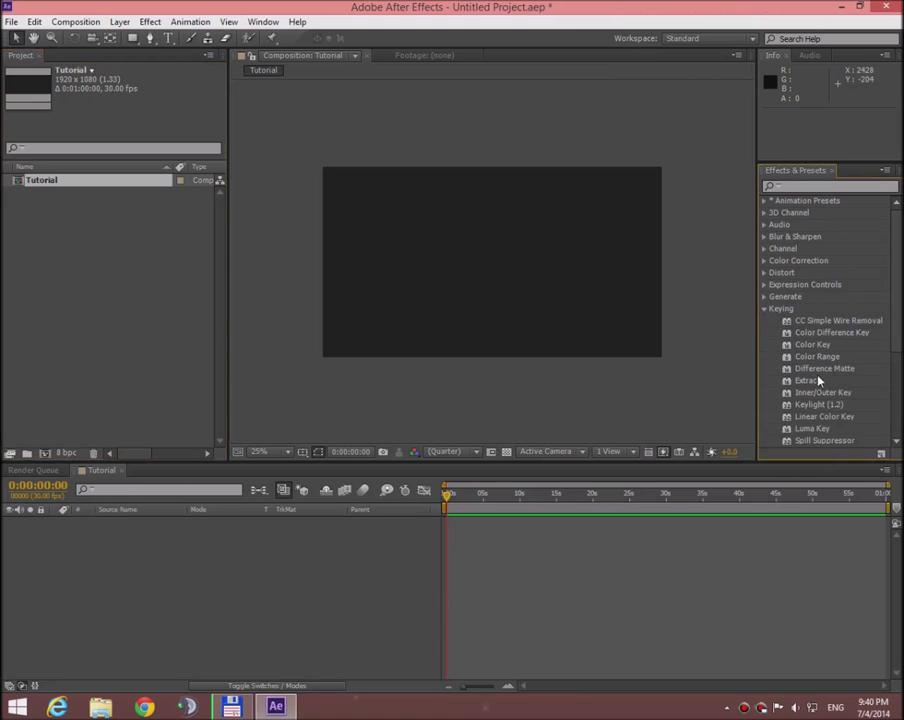
pyautogui.click(765, 310)
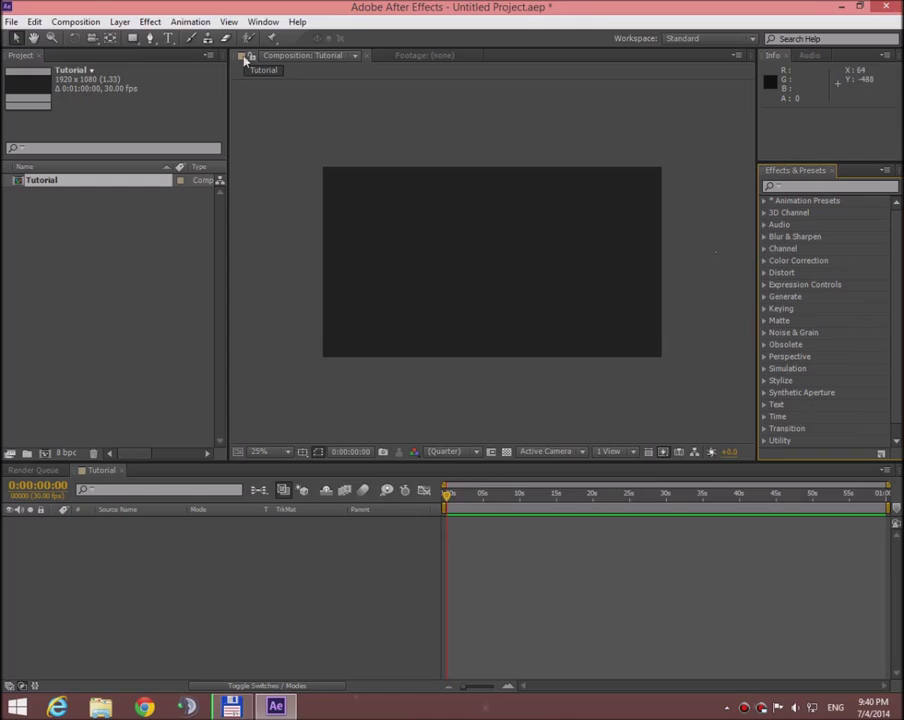
pyautogui.click(92, 20)
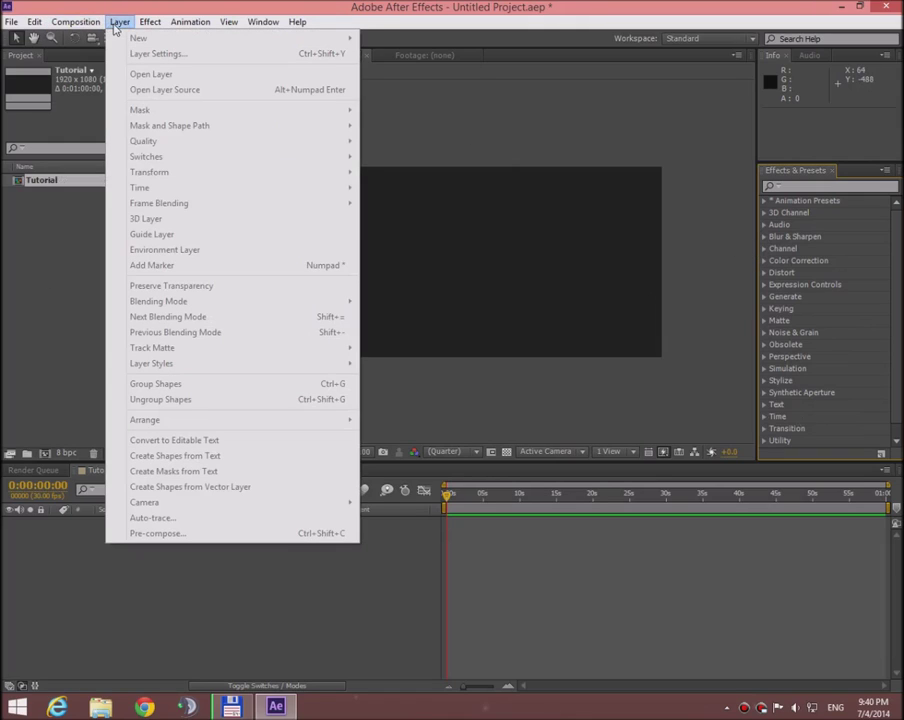
pyautogui.moveTo(150, 21)
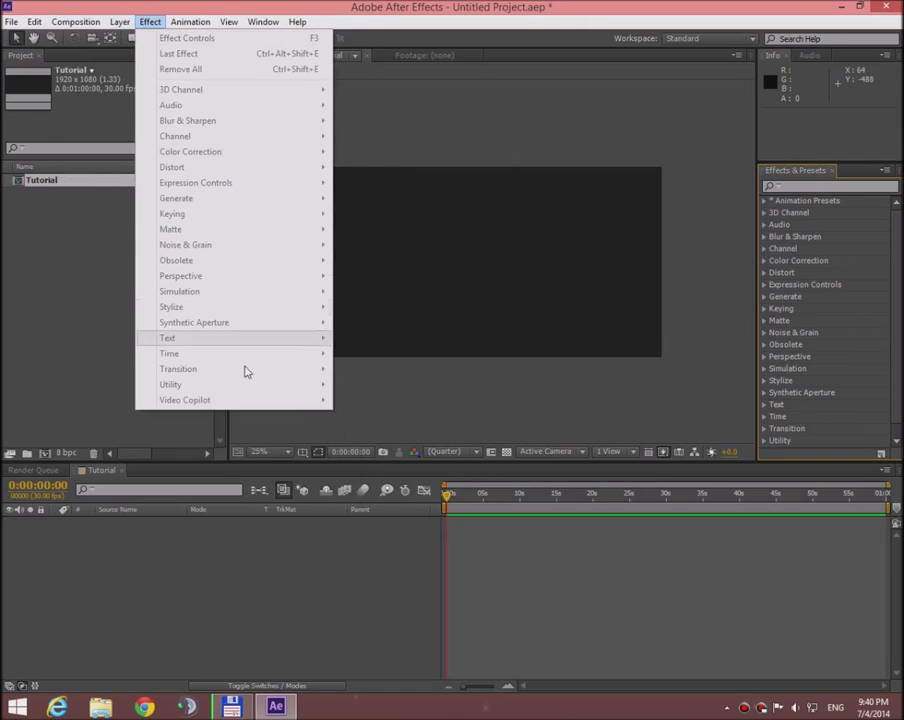
pyautogui.click(363, 603)
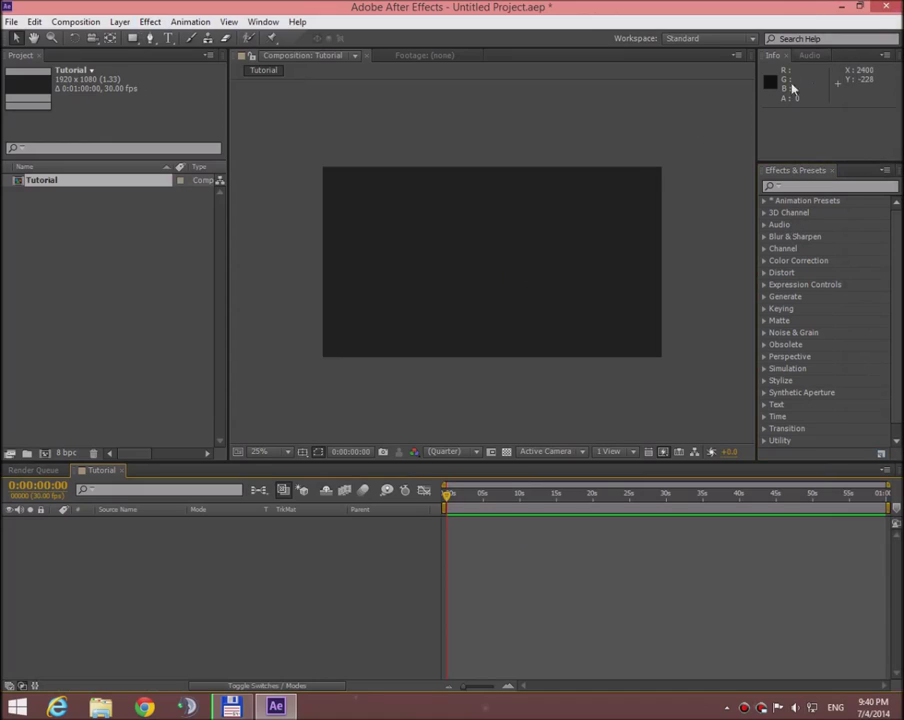
pyautogui.click(807, 56)
pyautogui.click(778, 57)
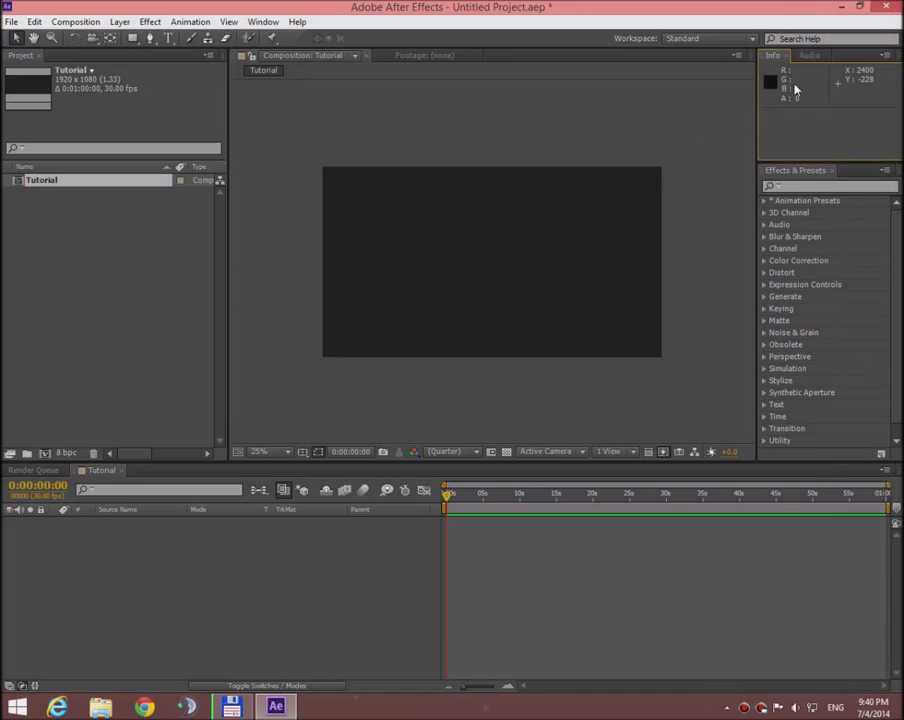
pyautogui.click(798, 57)
pyautogui.click(772, 57)
# Limit the work area to 0:00:26:01 through 0:00:44:10 and move the current time to 0:00:04:02
pyautogui.moveTo(448, 497); pyautogui.dragTo(426, 516)
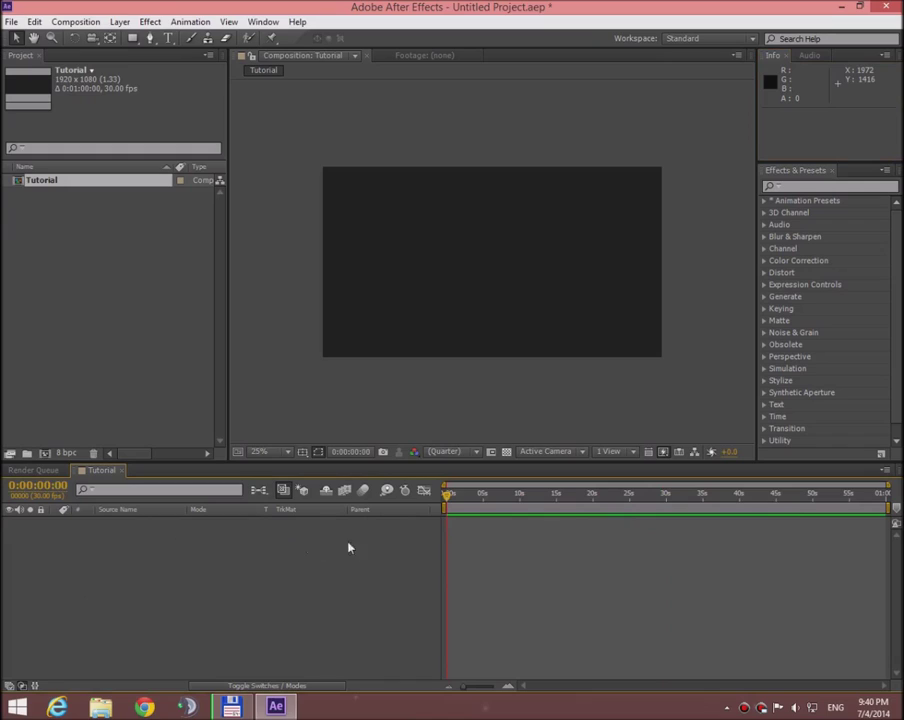
pyautogui.moveTo(448, 507); pyautogui.dragTo(635, 521)
pyautogui.click(476, 493)
pyautogui.moveTo(887, 509); pyautogui.dragTo(773, 521)
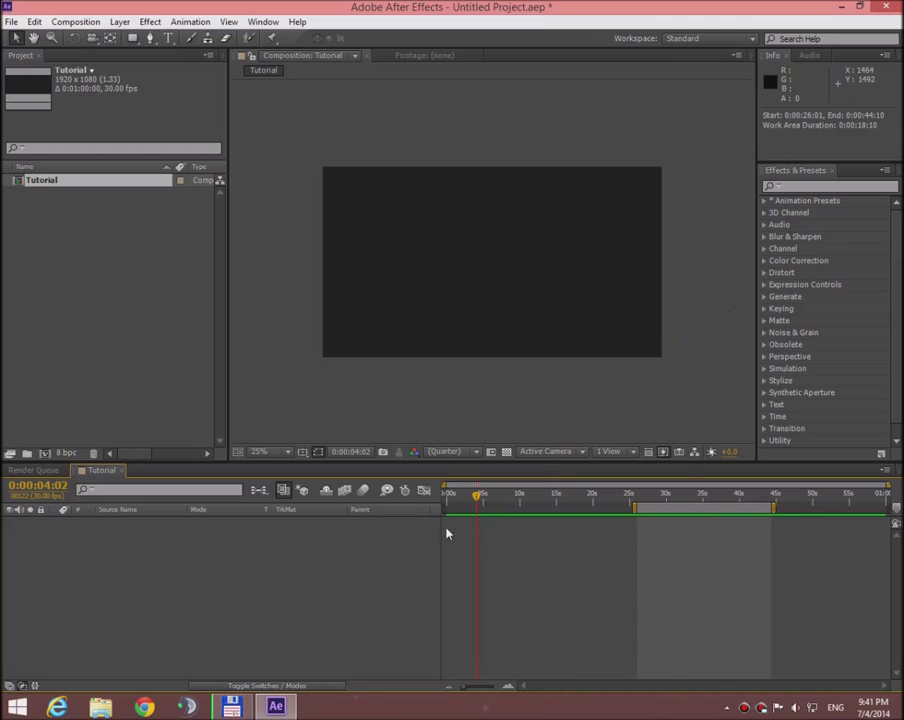
# Try to trim the composition to the work area and extend the work area back to 0:00:00:00 through 0:00:59:29
pyautogui.rightClick(702, 508)
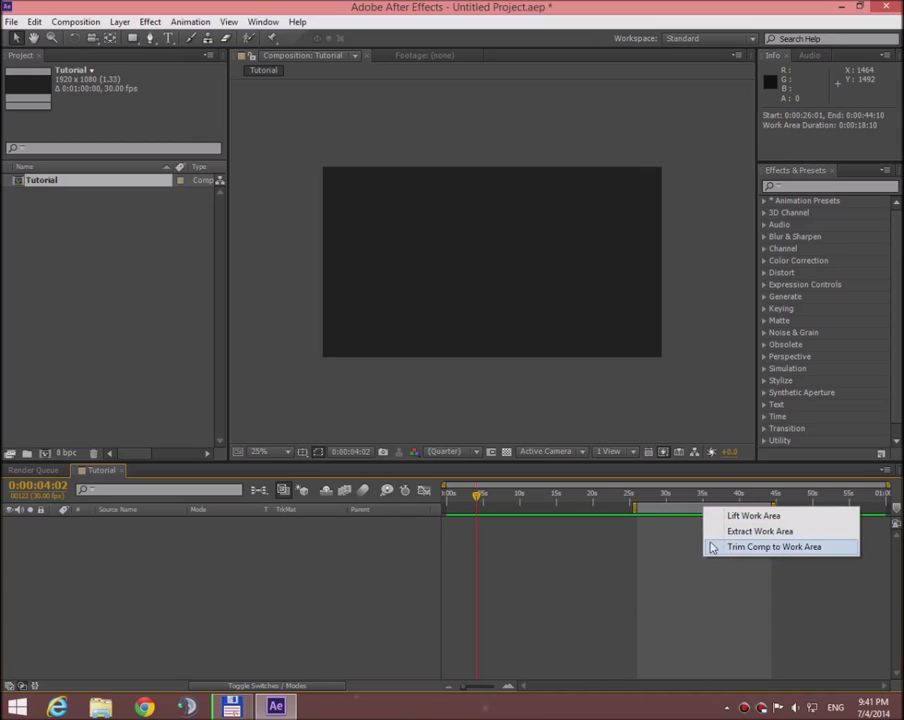
pyautogui.click(712, 547)
pyautogui.moveTo(635, 508); pyautogui.dragTo(445, 508)
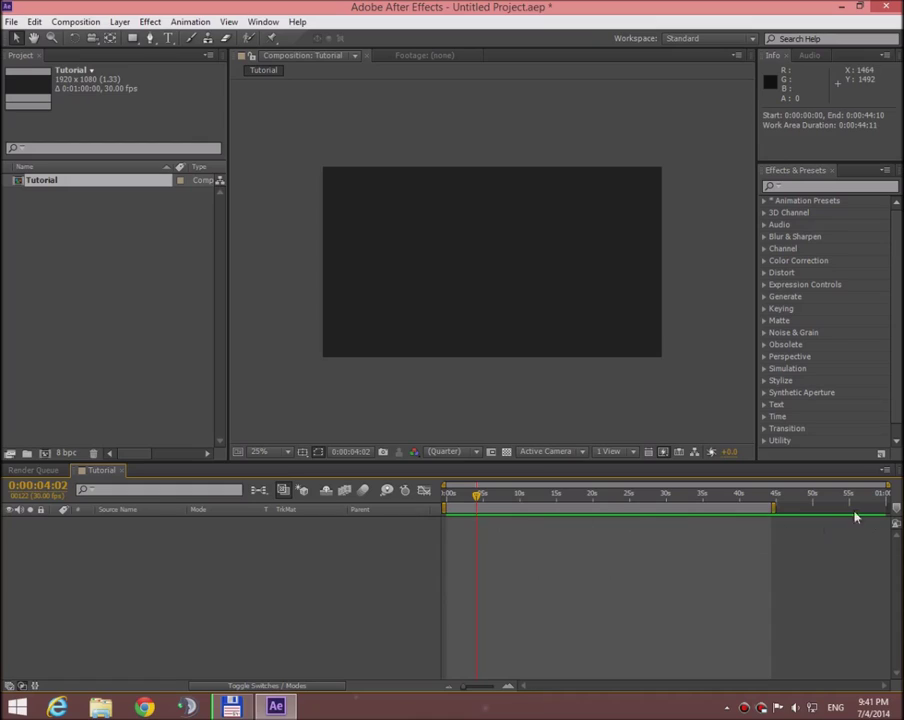
pyautogui.moveTo(773, 508); pyautogui.dragTo(888, 508)
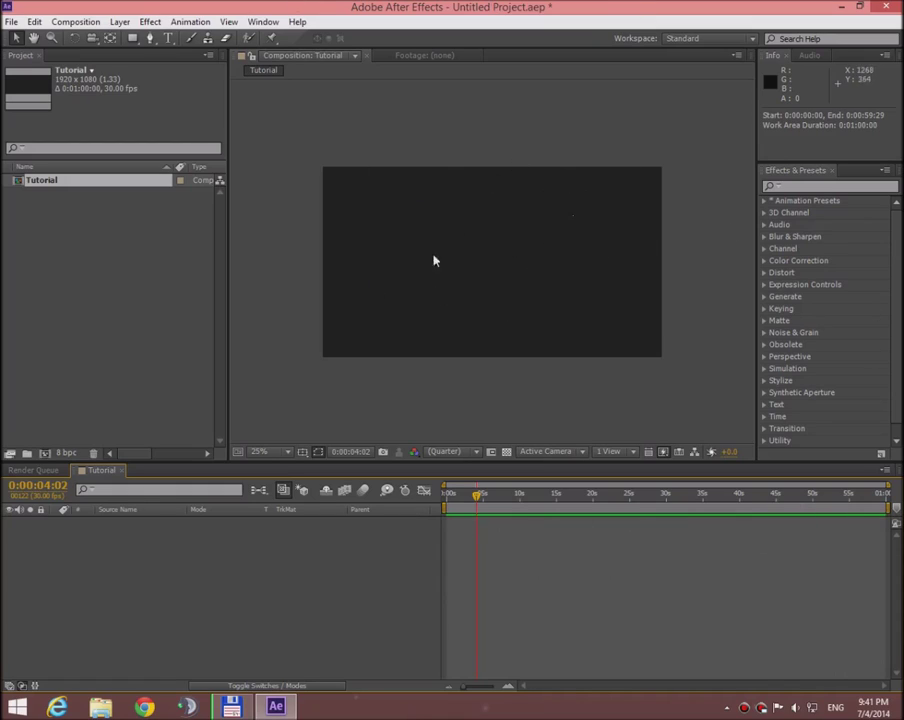
# Set the magnification of the Tutorial composition view to Fit
pyautogui.click(372, 57)
pyautogui.click(368, 57)
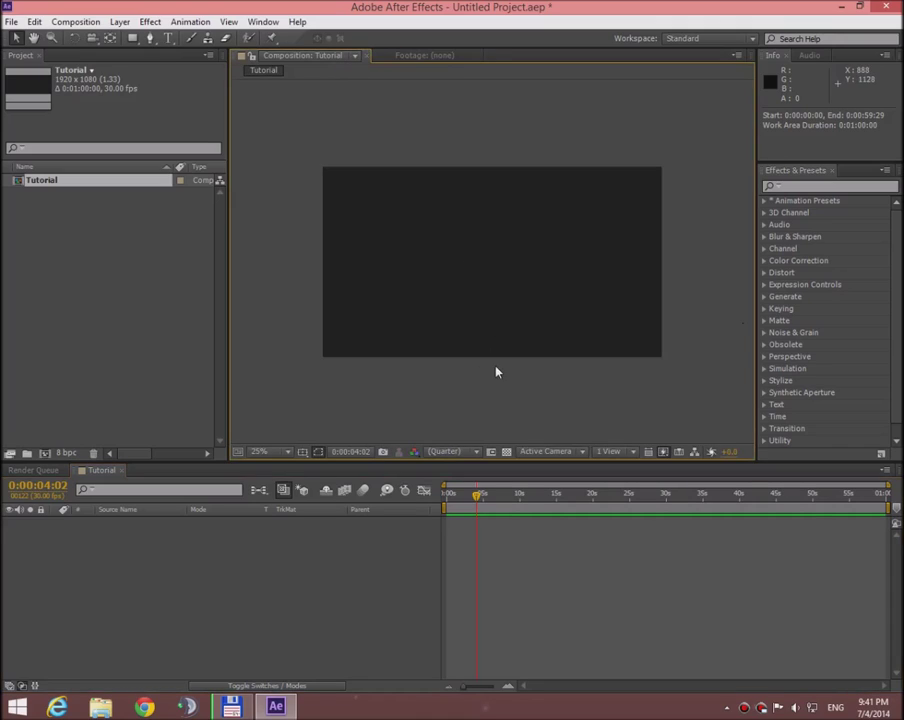
pyautogui.click(288, 452)
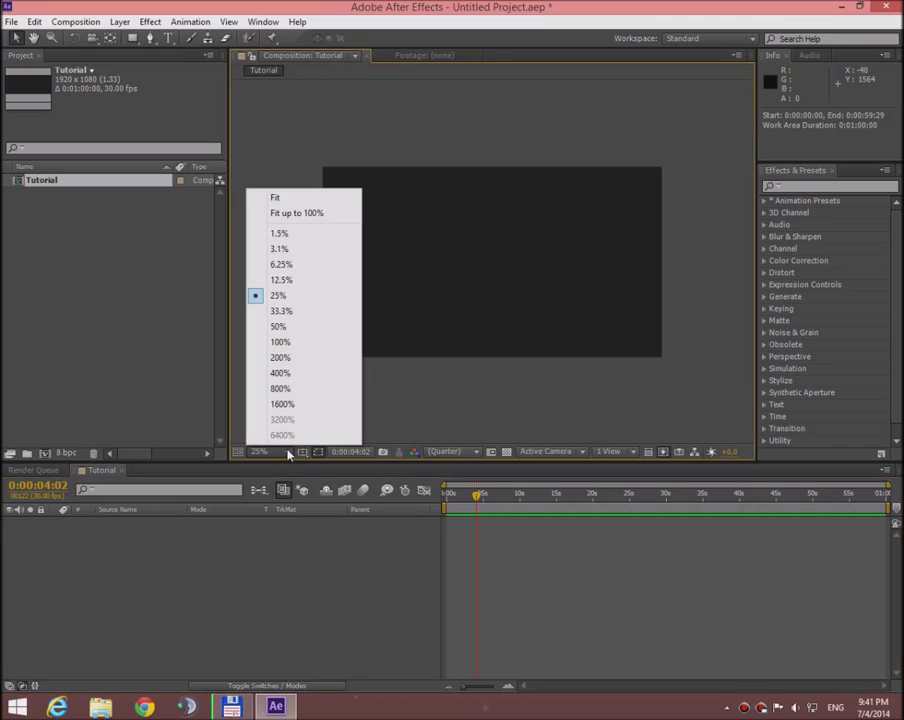
pyautogui.click(268, 200)
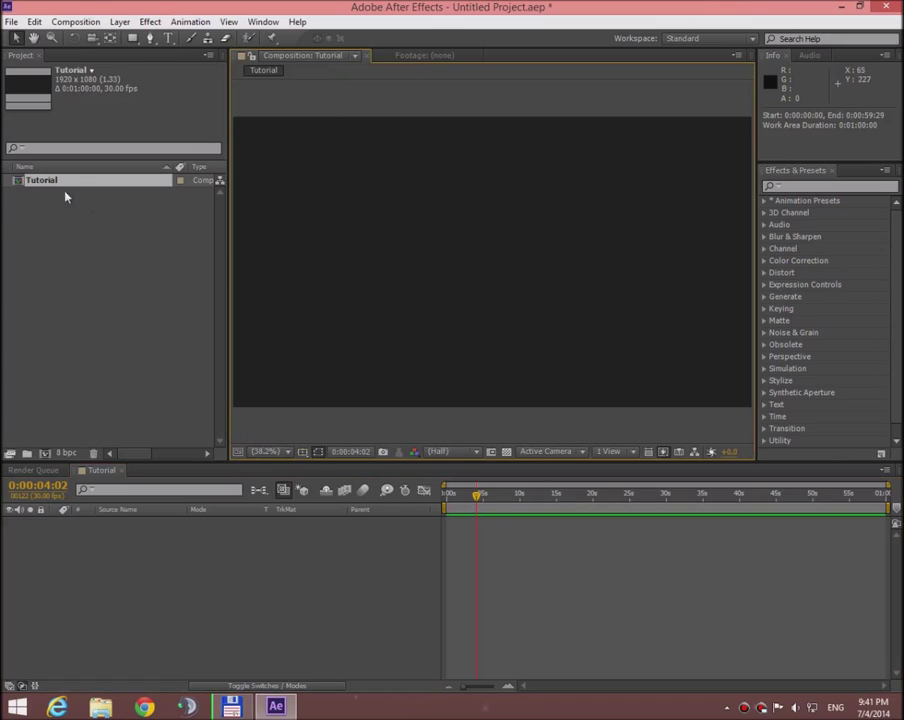
# Browse the Desktop and the Adobe After Effect folder for footage to import, and leave without importing a file
pyautogui.click(59, 246)
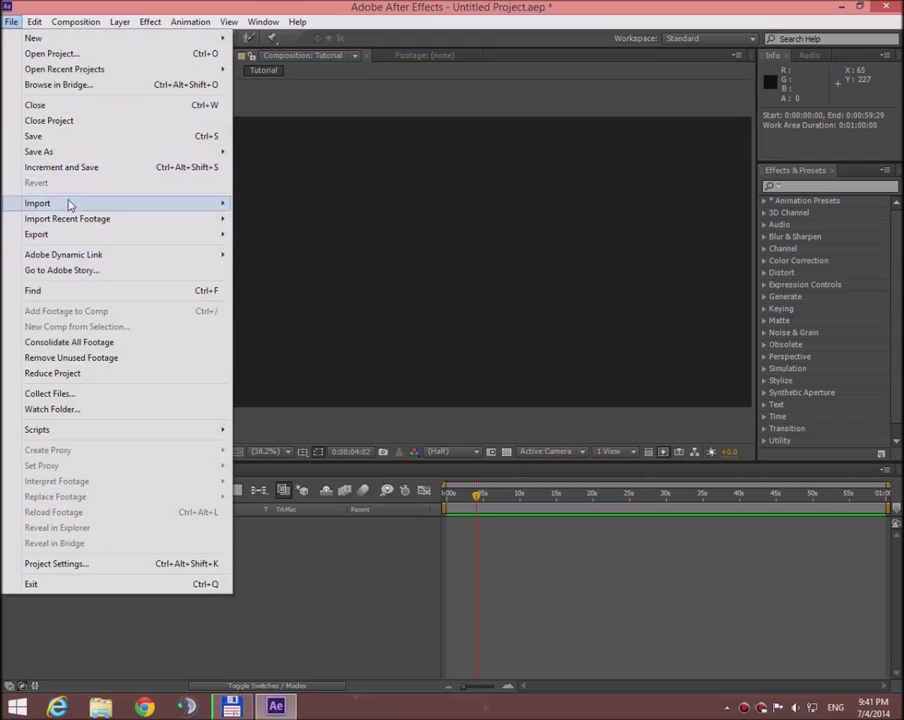
pyautogui.moveTo(68, 202)
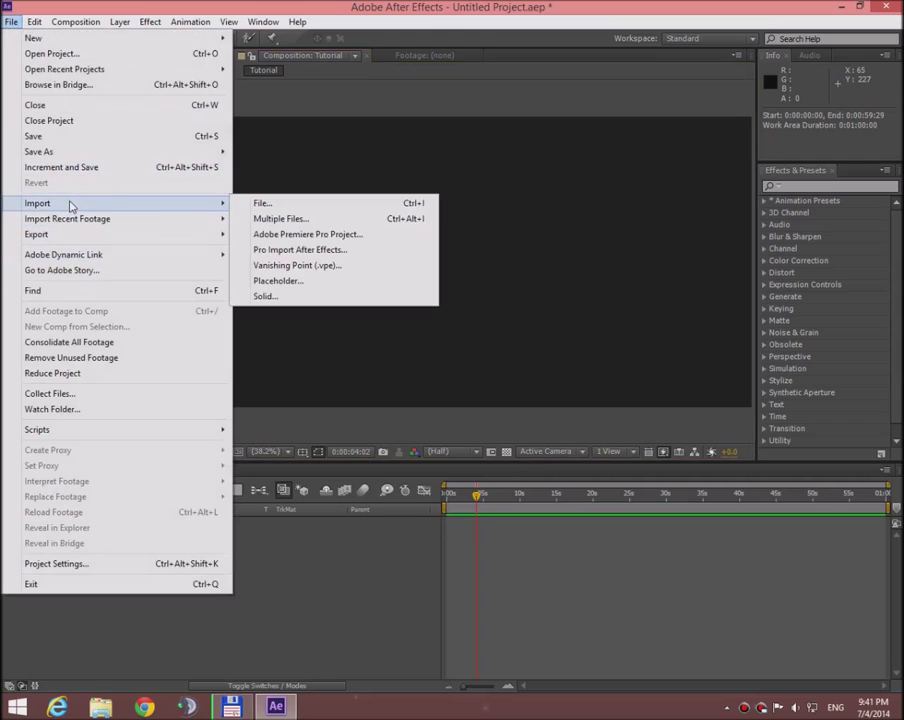
pyautogui.click(285, 197)
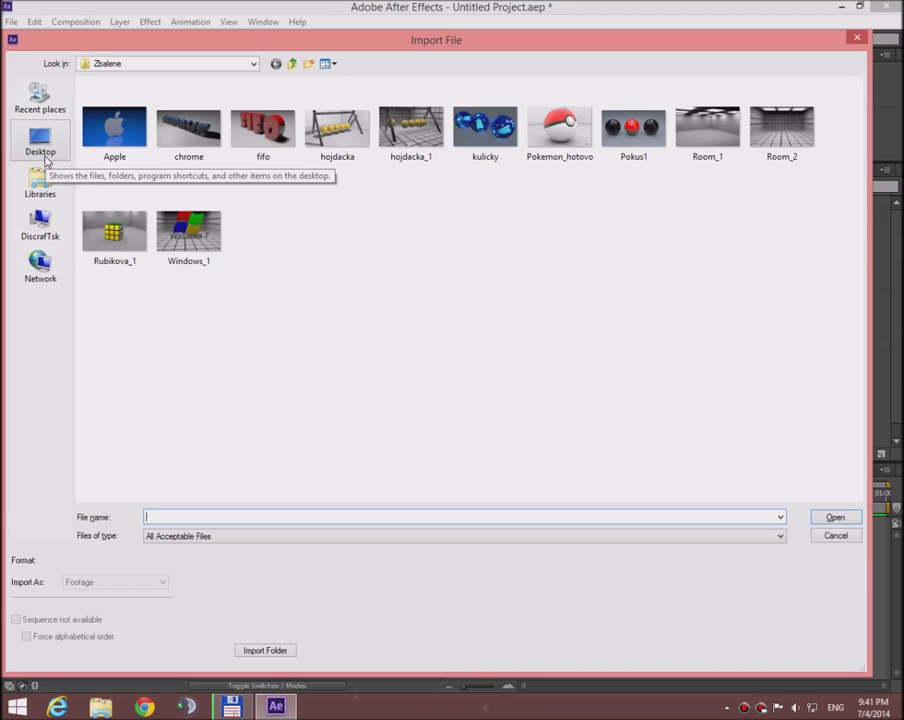
pyautogui.click(43, 150)
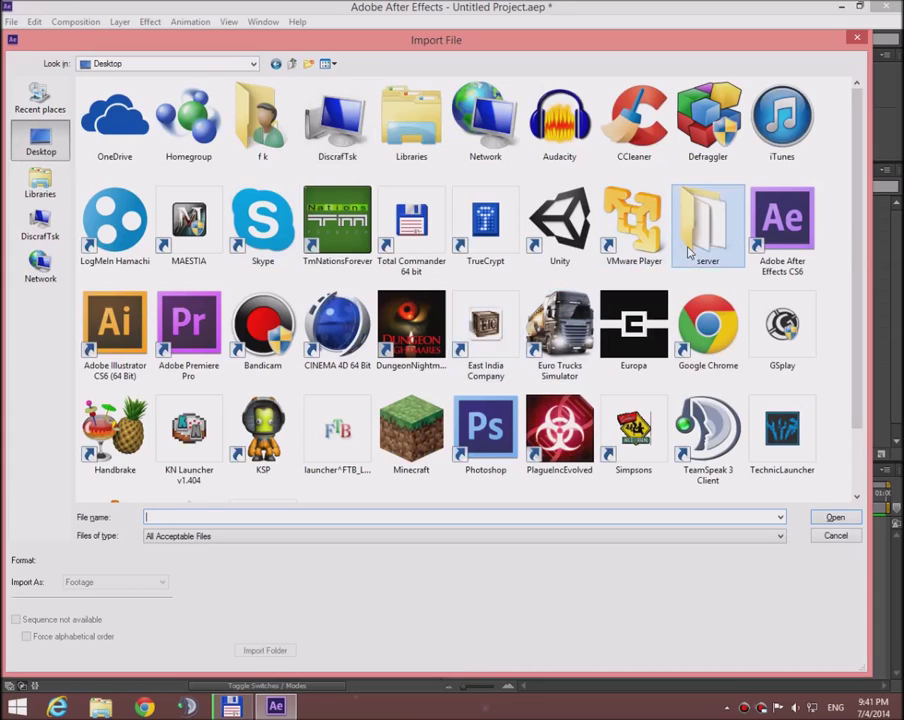
pyautogui.scroll(-2, 688, 252)
pyautogui.click(40, 228)
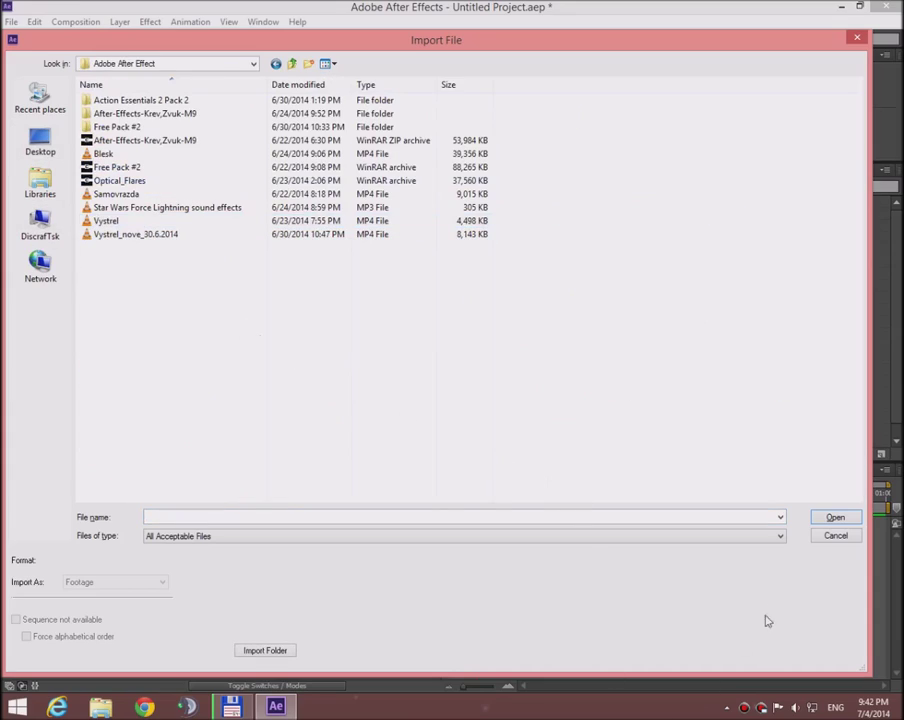
pyautogui.press('Escape')
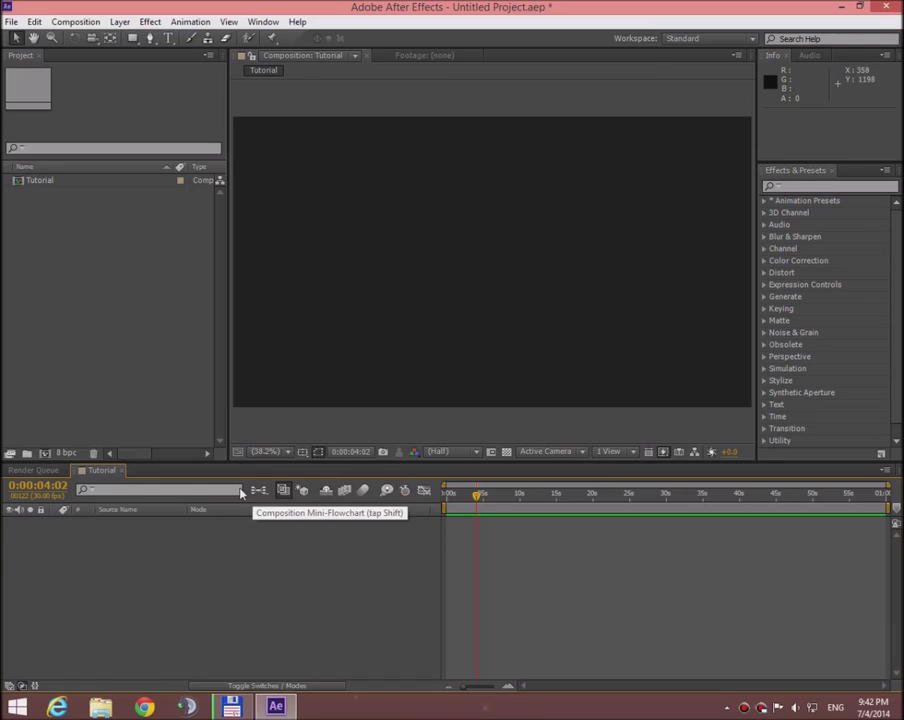
# Check the render queue and return to the Tutorial timeline
pyautogui.click(24, 471)
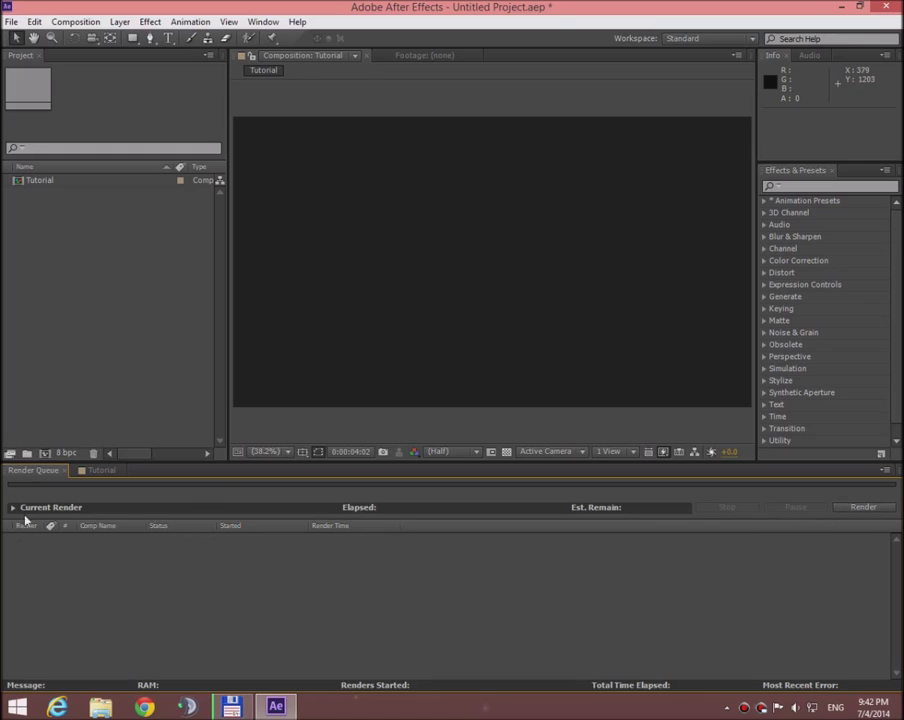
pyautogui.click(101, 470)
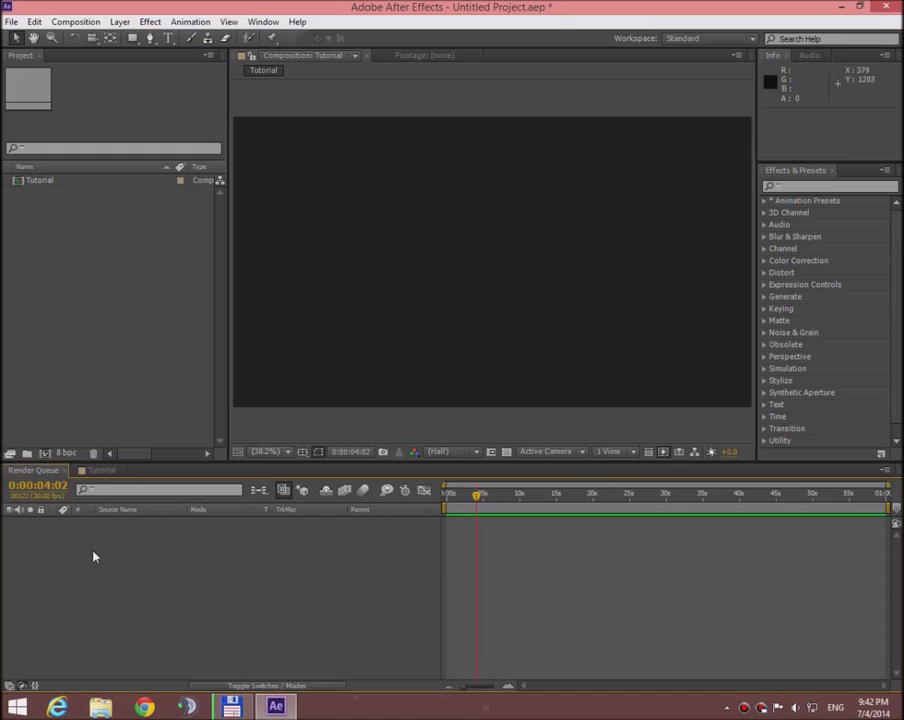
# Add the Tutorial composition to the render queue and return to its timeline
pyautogui.hotkey('ctrl', 'm')
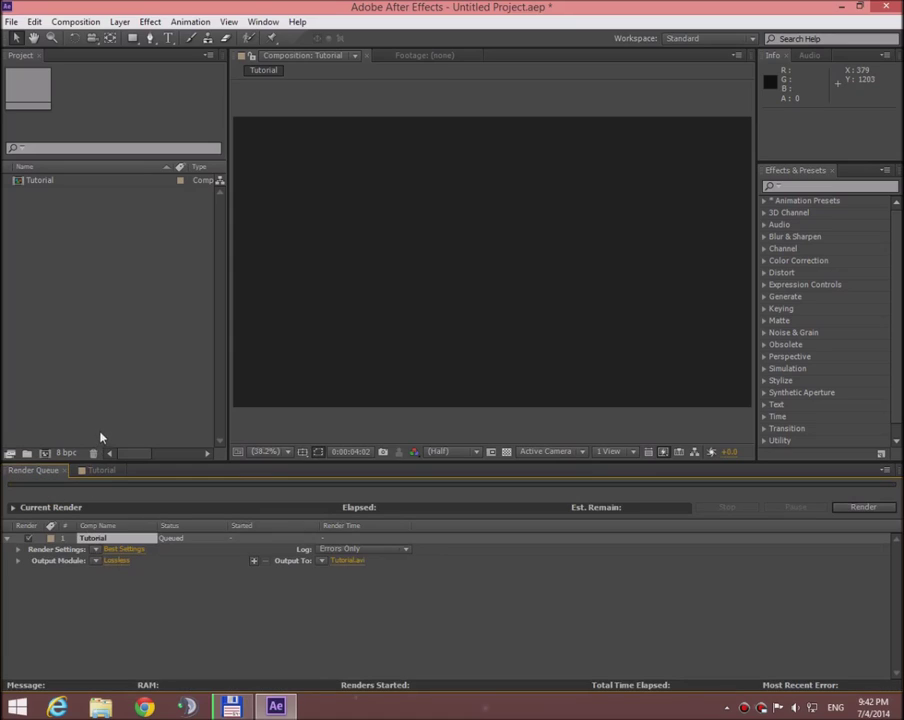
pyautogui.click(101, 470)
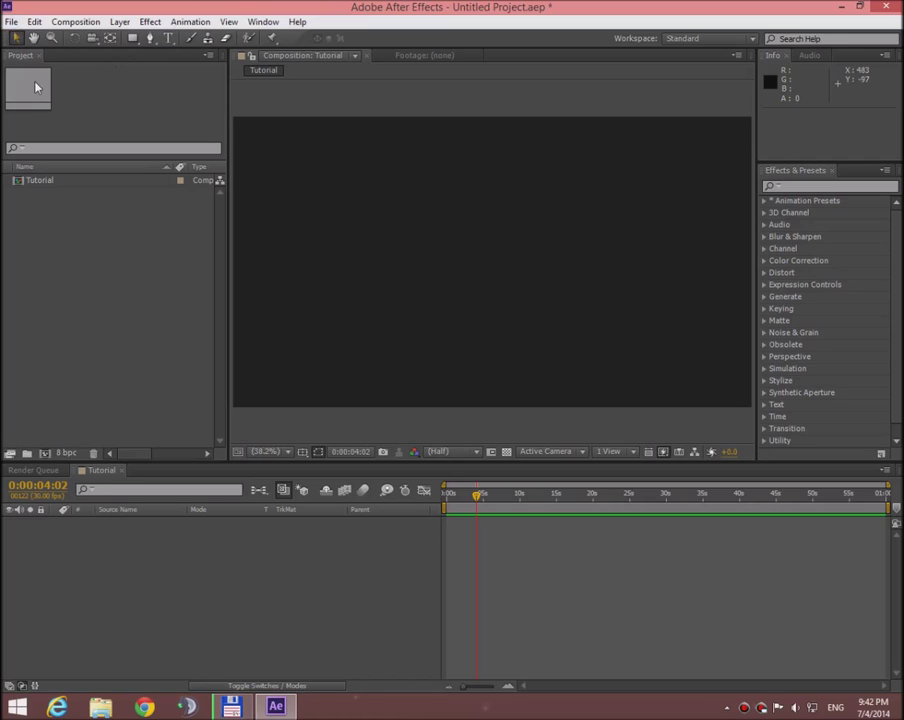
pyautogui.click(40, 306)
# Shift the composition view slightly downward with the Hand tool, and try out the Zoom and Rotation tools
pyautogui.click(33, 37)
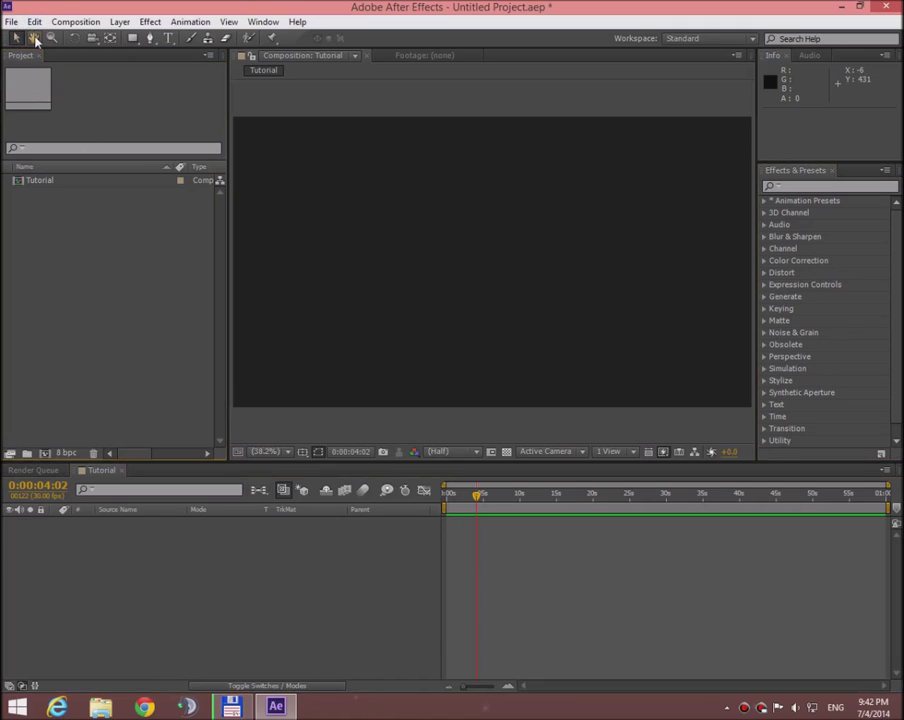
pyautogui.moveTo(460, 247)
pyautogui.mouseDown()
pyautogui.moveTo(518, 280)
pyautogui.moveTo(458, 256)
pyautogui.mouseUp()
pyautogui.click(52, 38)
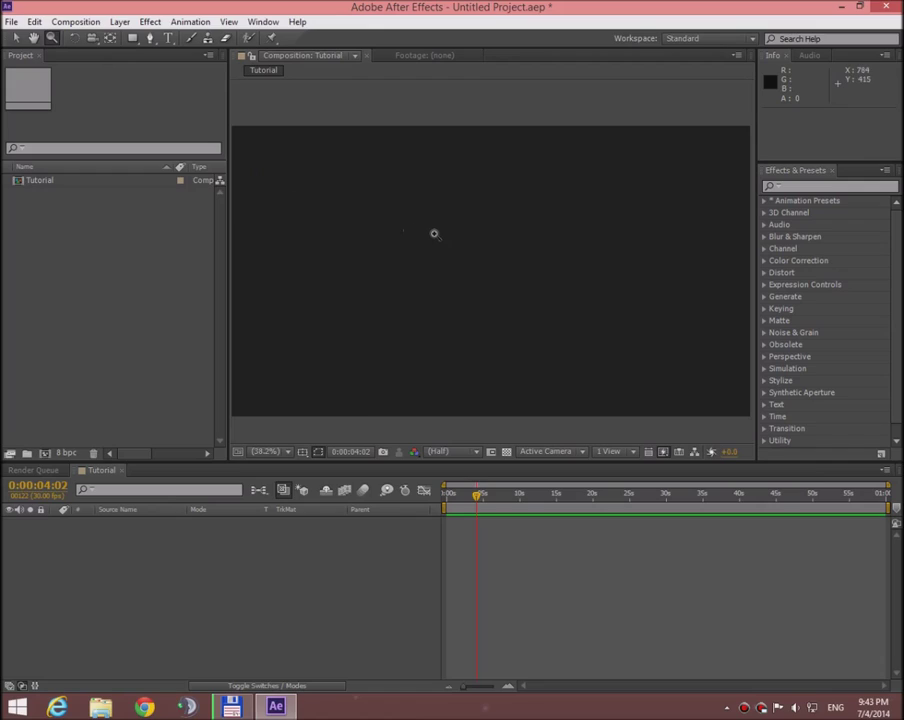
pyautogui.click(80, 41)
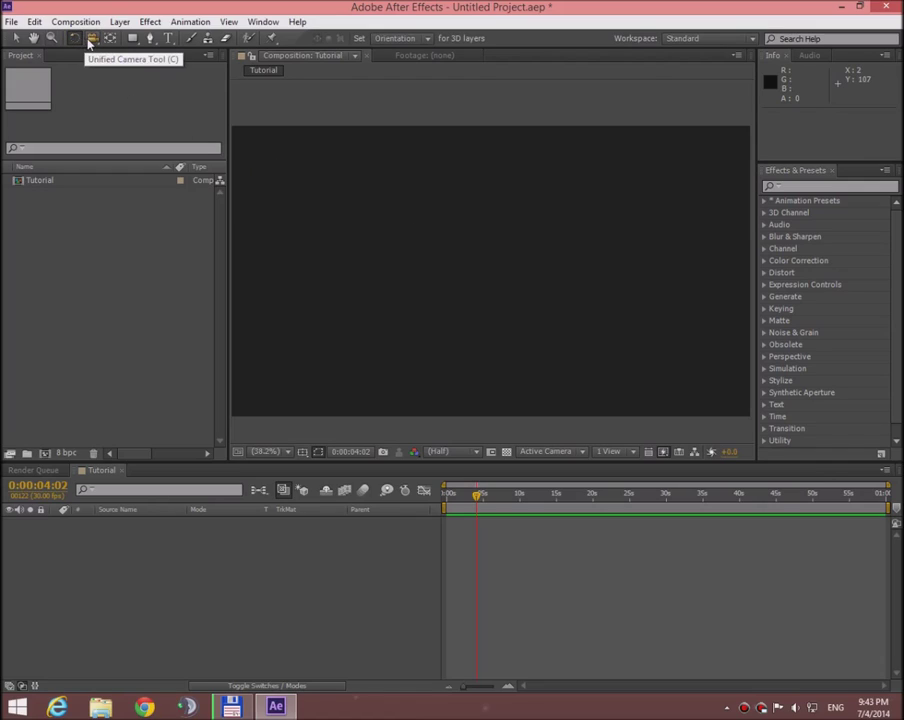
# Draw a closed, red-filled eight-point polygon across the middle and right part of the composition with the Pen tool
pyautogui.click(151, 40)
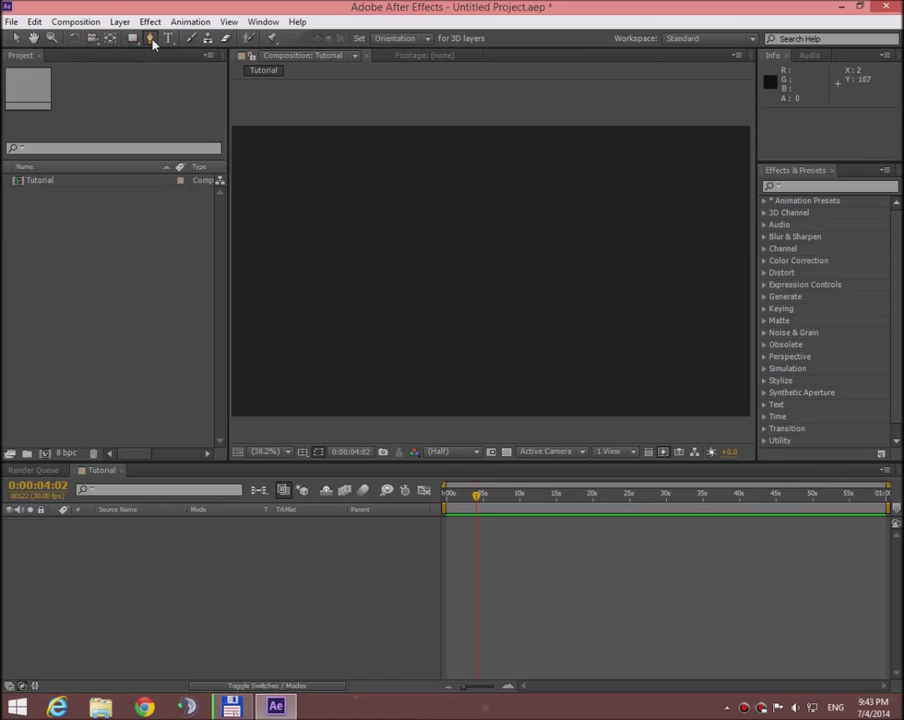
pyautogui.click(477, 194)
pyautogui.click(428, 234)
pyautogui.click(401, 291)
pyautogui.click(520, 339)
pyautogui.click(645, 303)
pyautogui.click(670, 211)
pyautogui.click(639, 144)
pyautogui.click(513, 148)
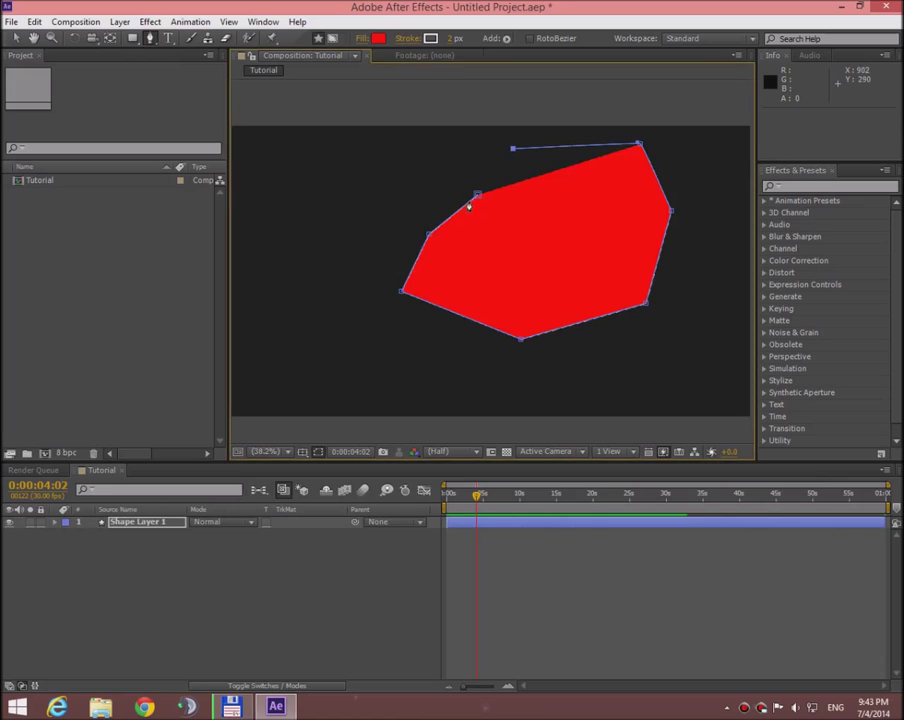
pyautogui.click(477, 195)
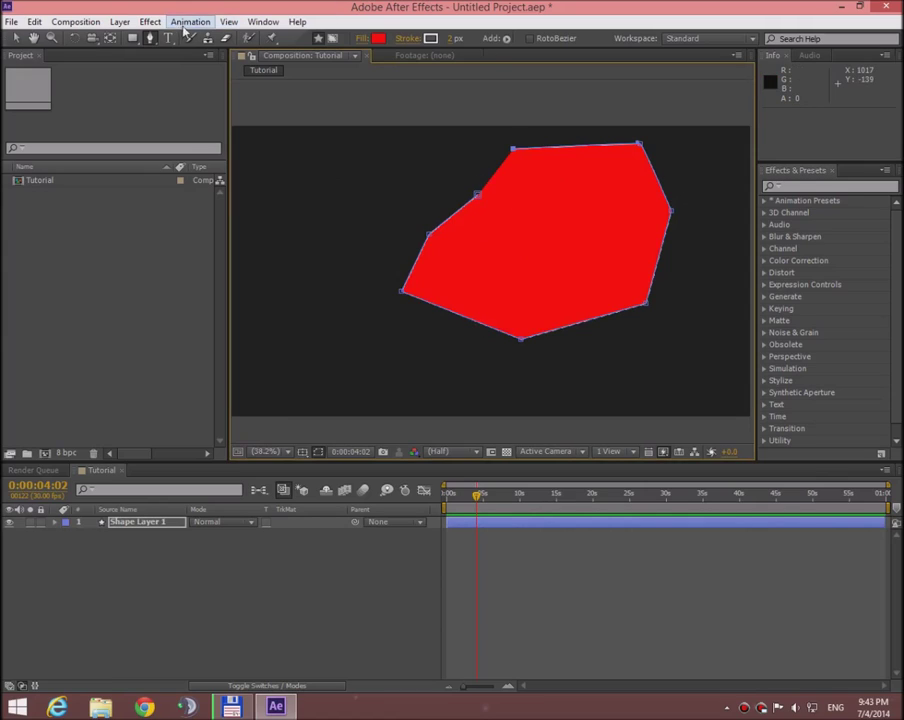
pyautogui.click(11, 21)
pyautogui.click(12, 21)
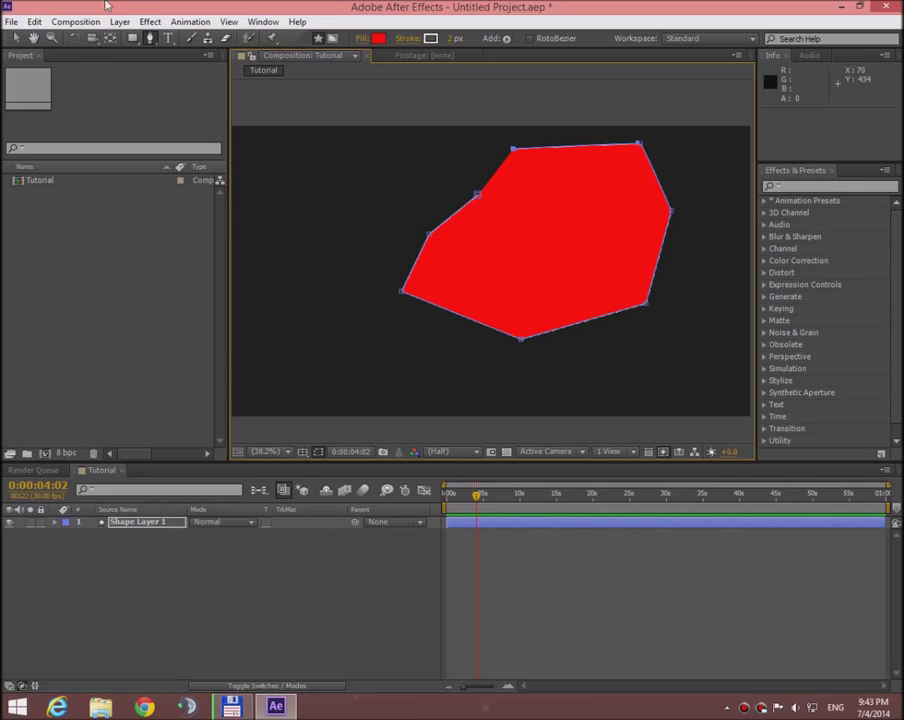
pyautogui.click(35, 21)
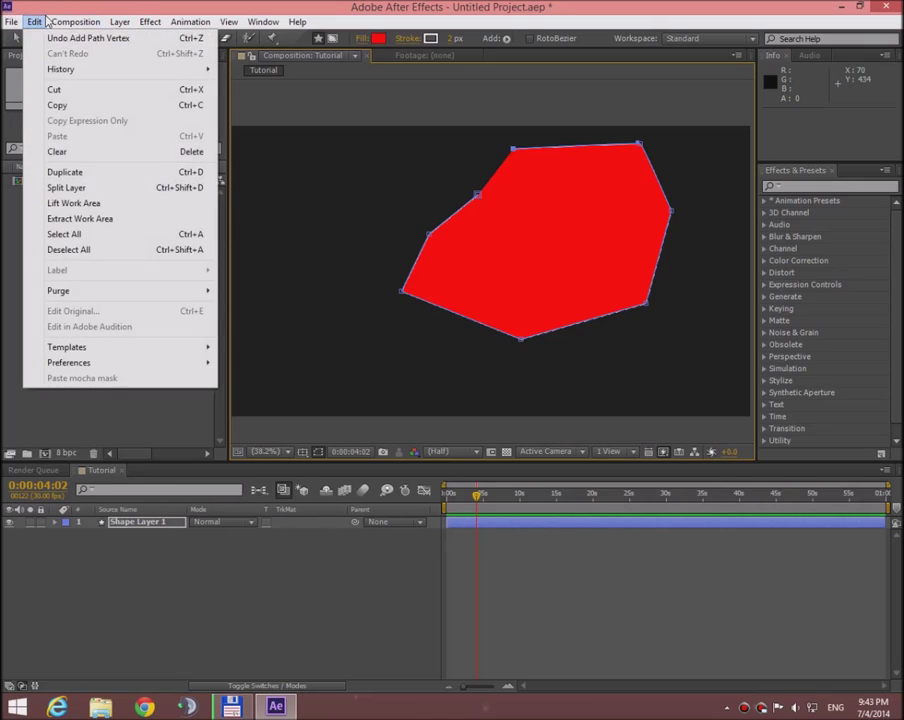
pyautogui.click(35, 21)
# Undo the polygon's path vertices back to an empty shape layer and delete Shape Layer 1
pyautogui.click(35, 21)
pyautogui.moveTo(48, 70)
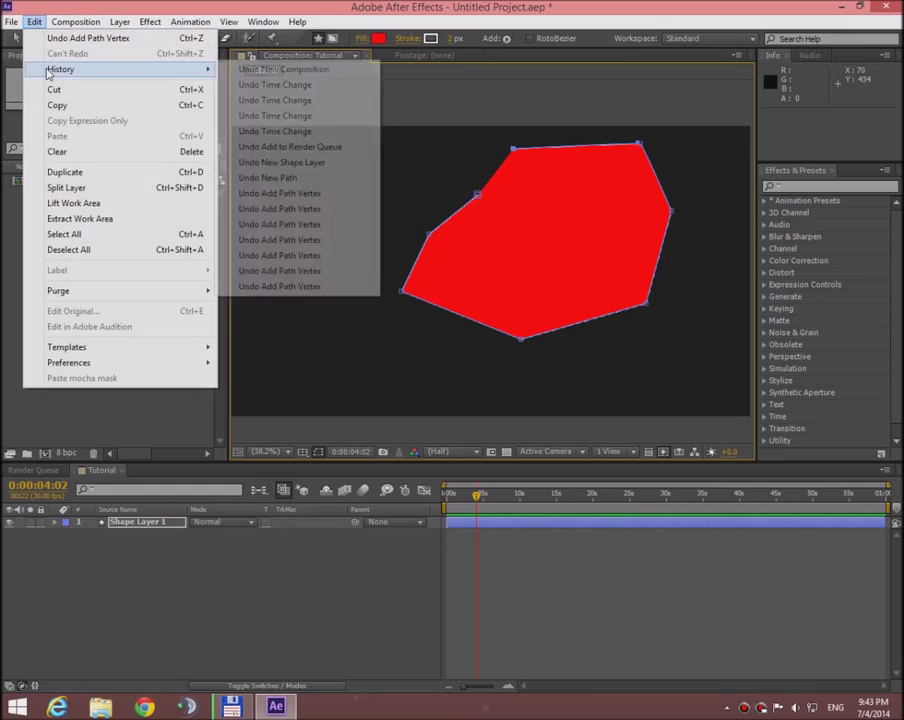
pyautogui.click(319, 288)
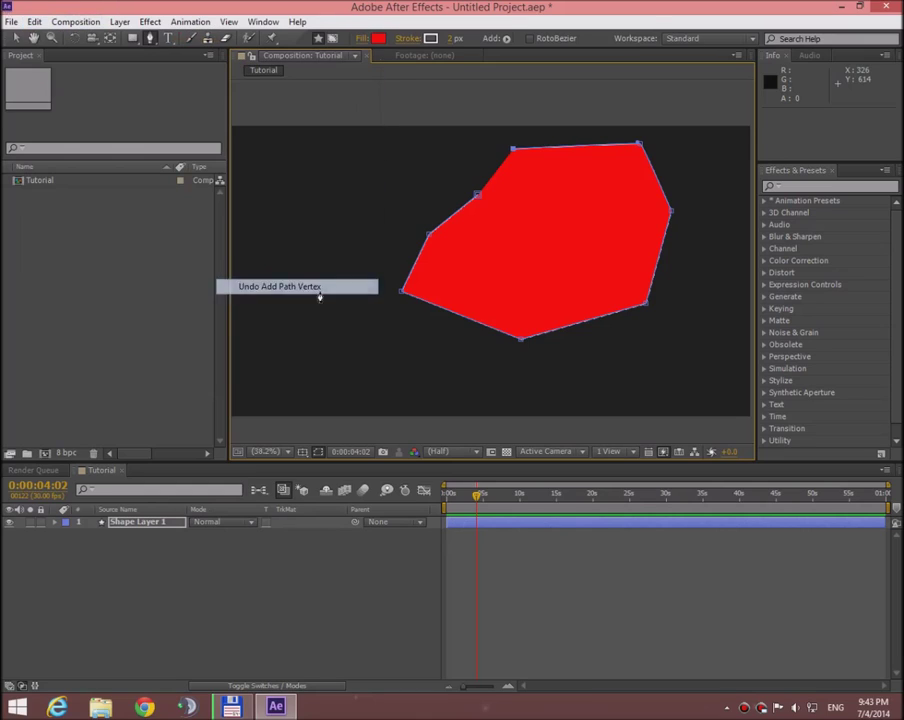
pyautogui.hotkey('ctrl', 'z')
pyautogui.hotkey('ctrl', 'z')
pyautogui.hotkey('ctrl', 'z')
pyautogui.hotkey('ctrl', 'z')
pyautogui.hotkey('ctrl', 'z')
pyautogui.hotkey('ctrl', 'z')
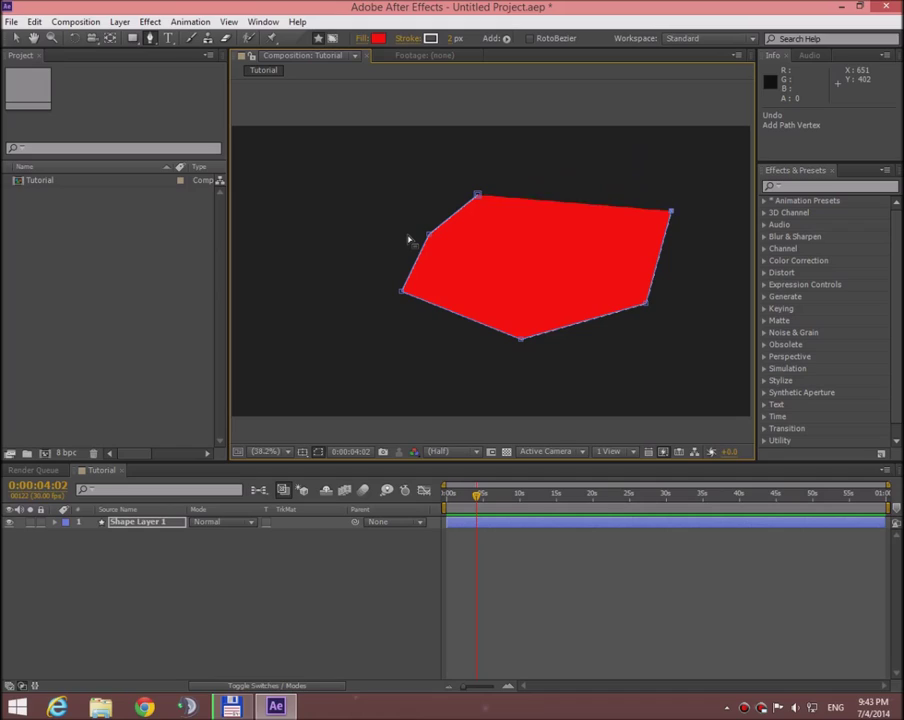
pyautogui.hotkey('ctrl', 'z')
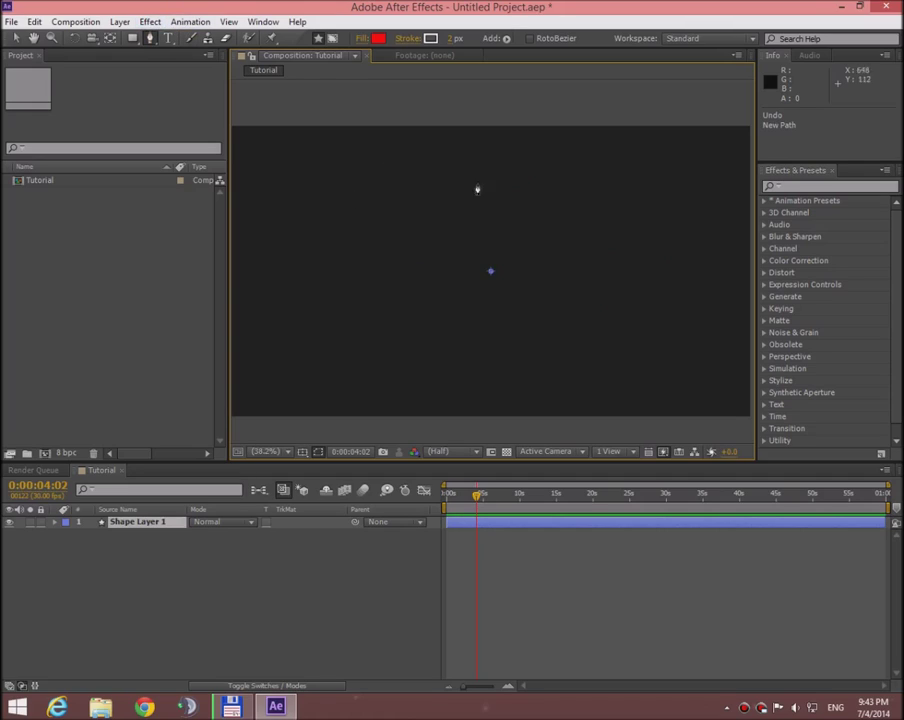
pyautogui.click(142, 521)
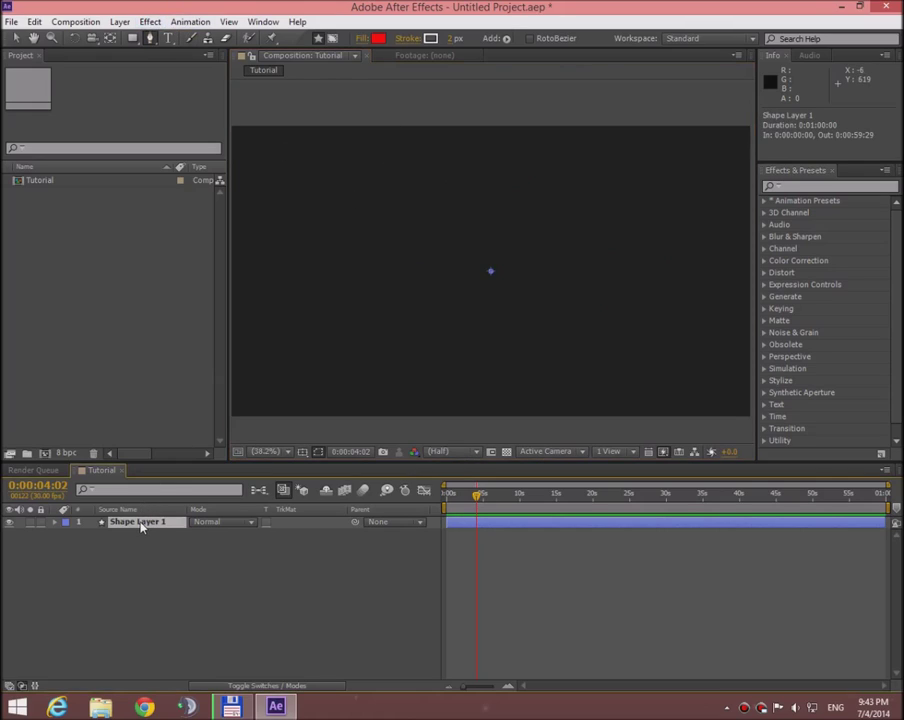
pyautogui.press('Delete')
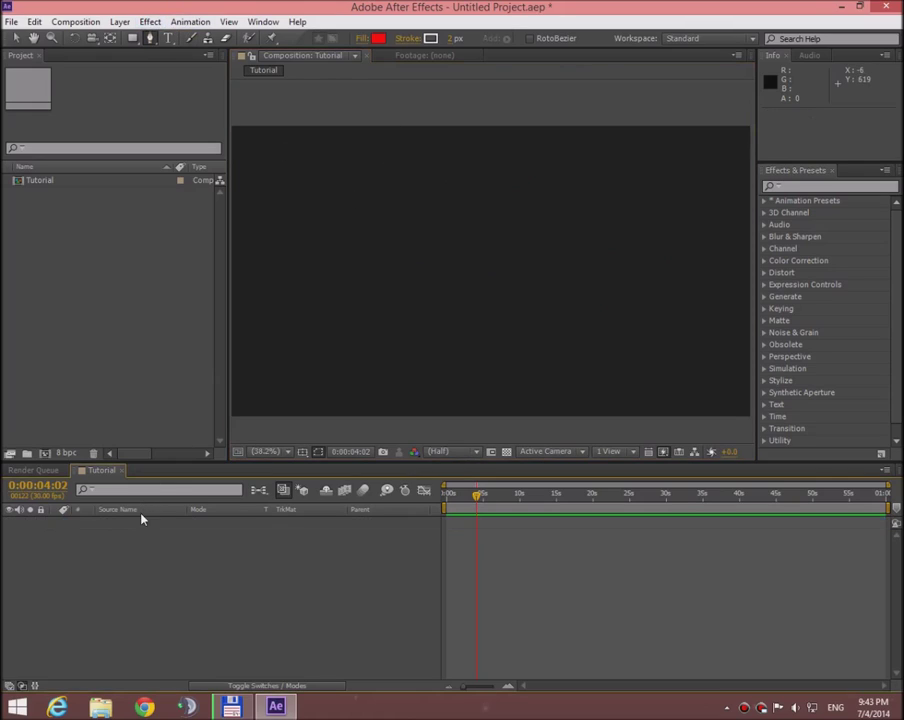
# Activate the Type and Brush tools to view their settings panels, and return to the Selection tool
pyautogui.click(167, 38)
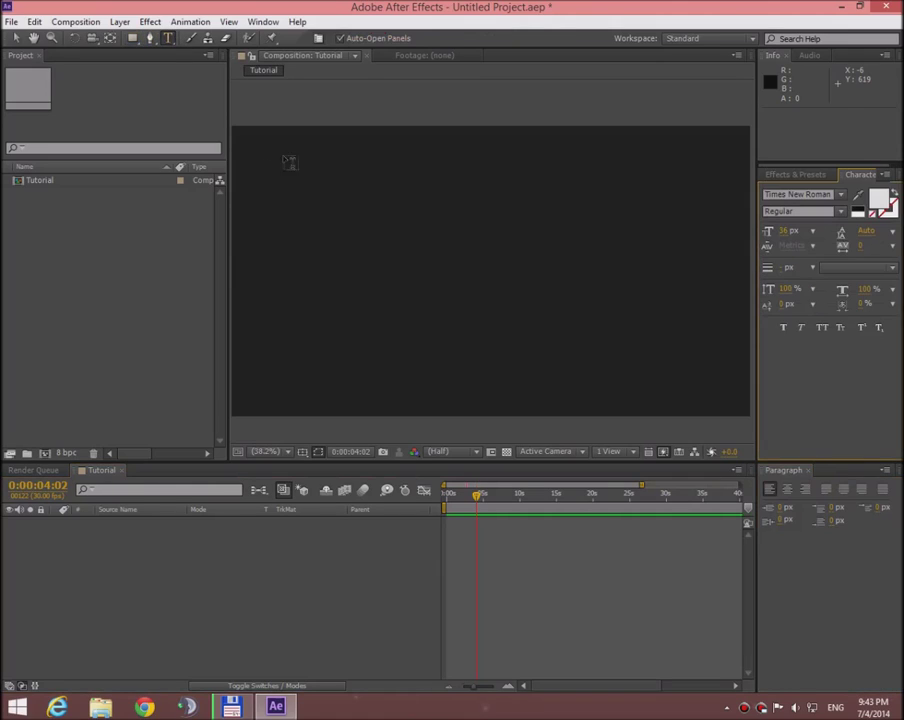
pyautogui.click(190, 38)
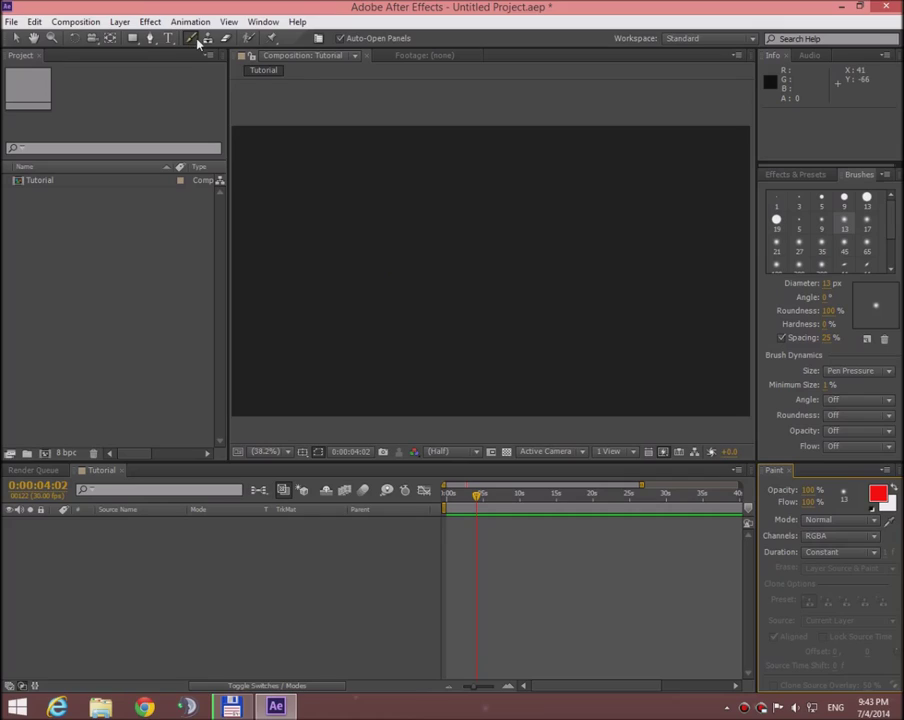
pyautogui.click(14, 38)
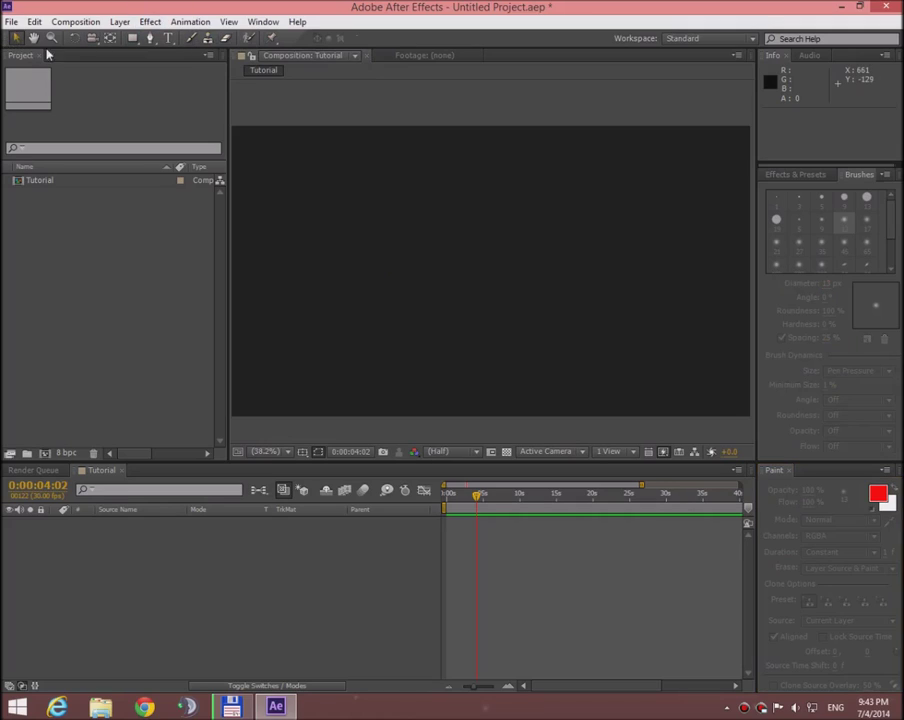
# Bring Effects & Presets to the front and close the Paint panel
pyautogui.click(781, 175)
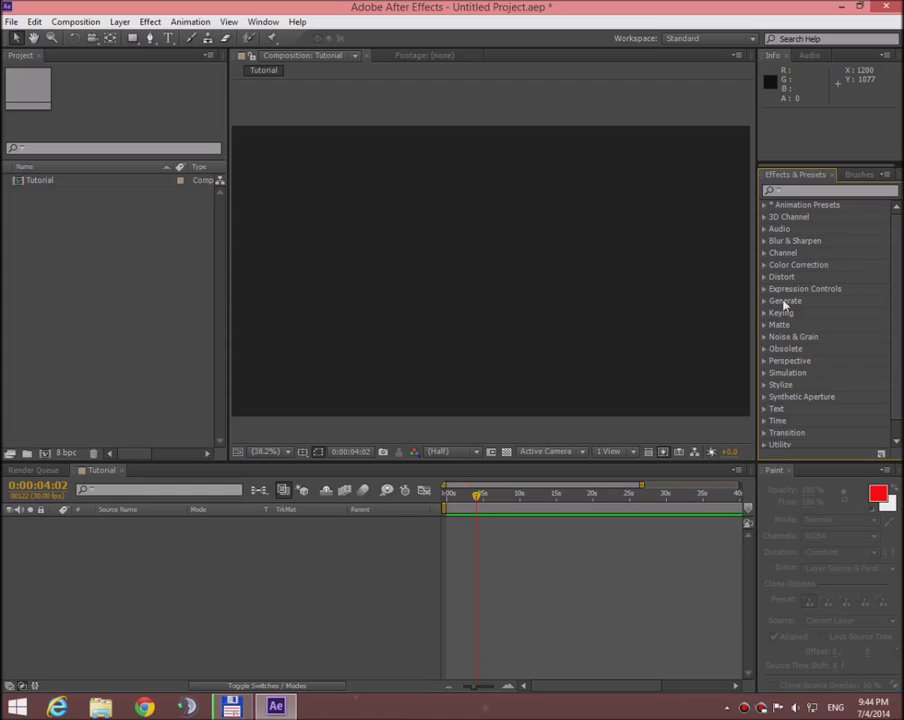
pyautogui.click(789, 470)
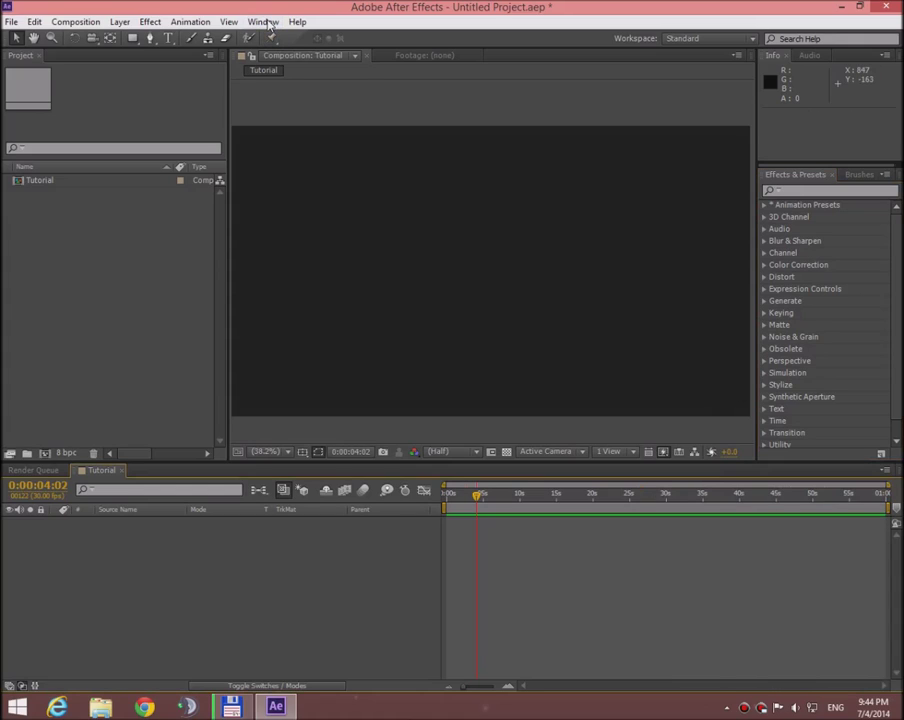
pyautogui.click(265, 22)
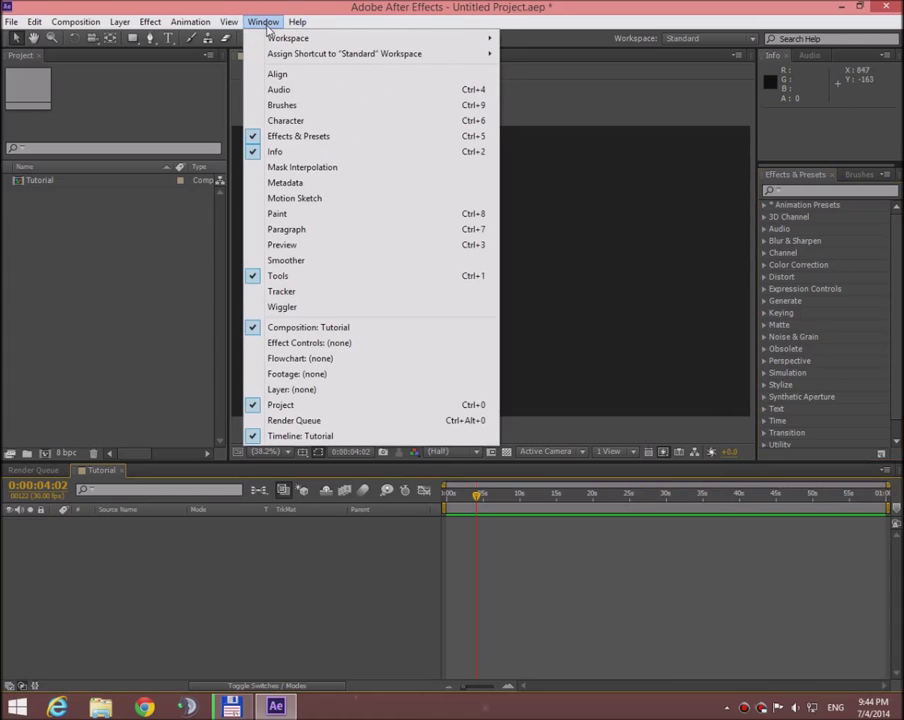
pyautogui.click(422, 6)
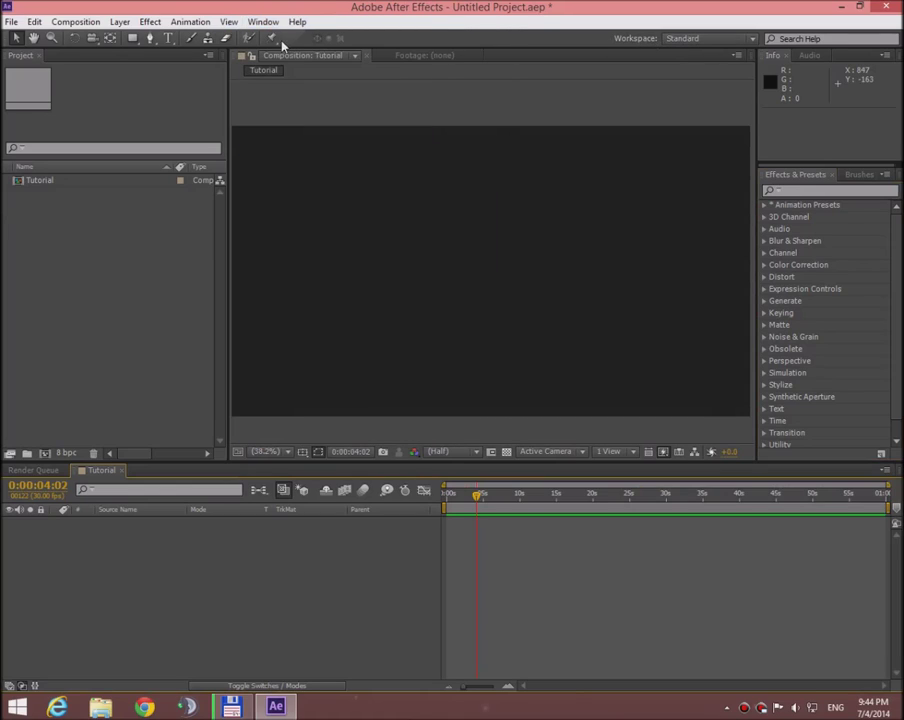
pyautogui.click(263, 21)
pyautogui.click(228, 5)
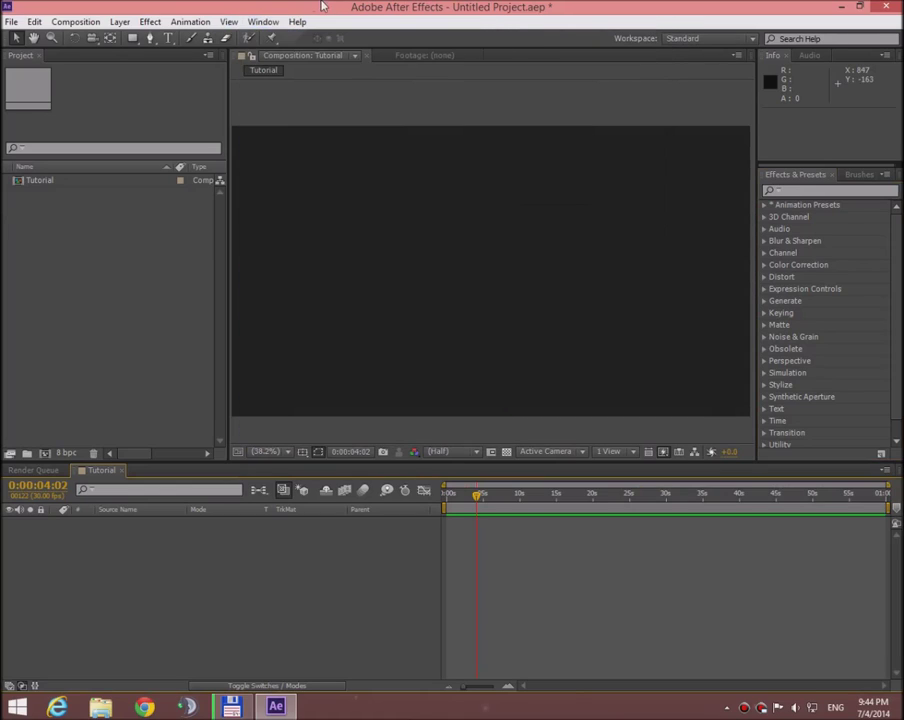
# Switch to the Effects workspace, and open and close the Paint panel in it
pyautogui.click(750, 39)
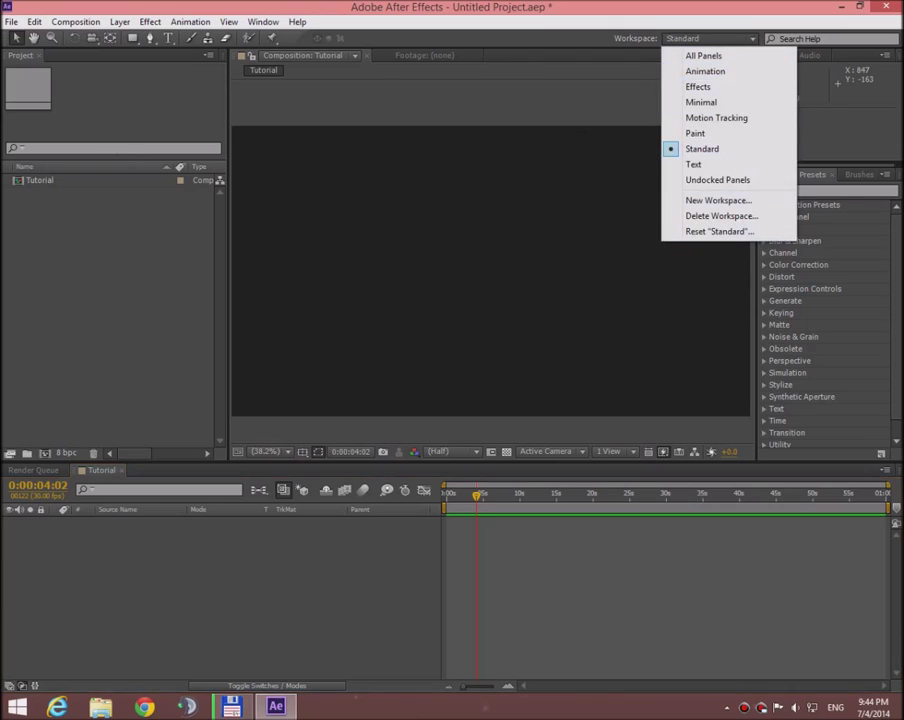
pyautogui.click(722, 89)
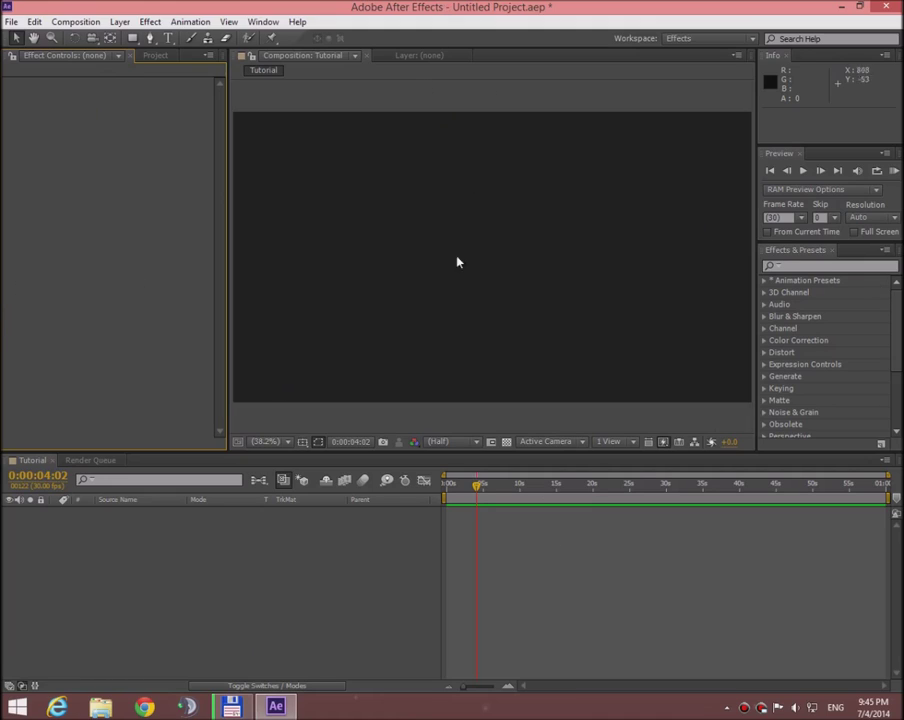
pyautogui.click(263, 21)
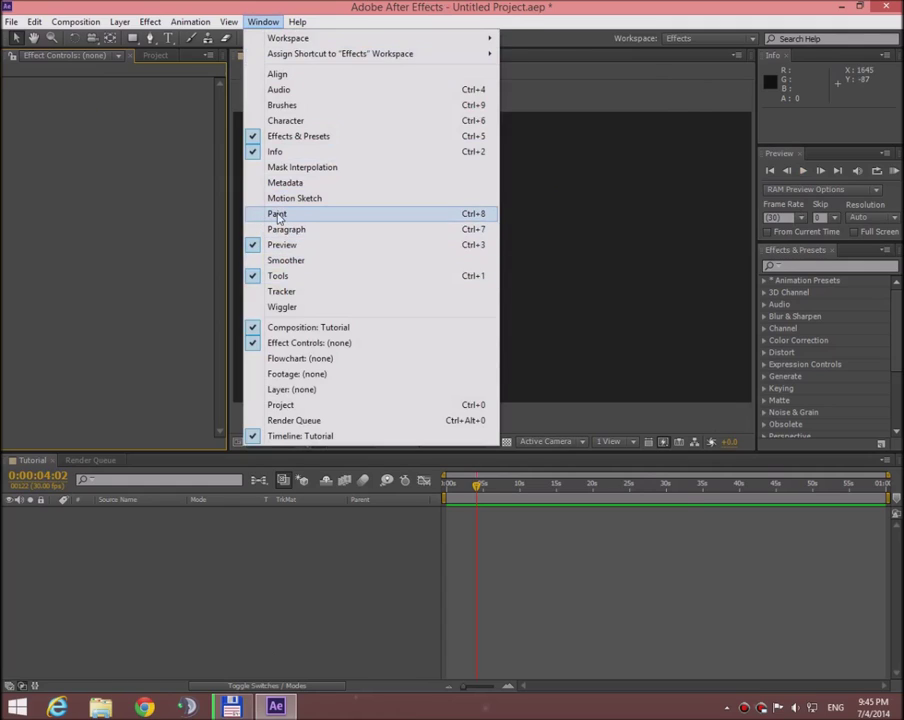
pyautogui.click(277, 213)
pyautogui.click(643, 55)
# Switch through the Animation, Minimal and Motion Tracking workspaces to view their panel layouts
pyautogui.click(748, 38)
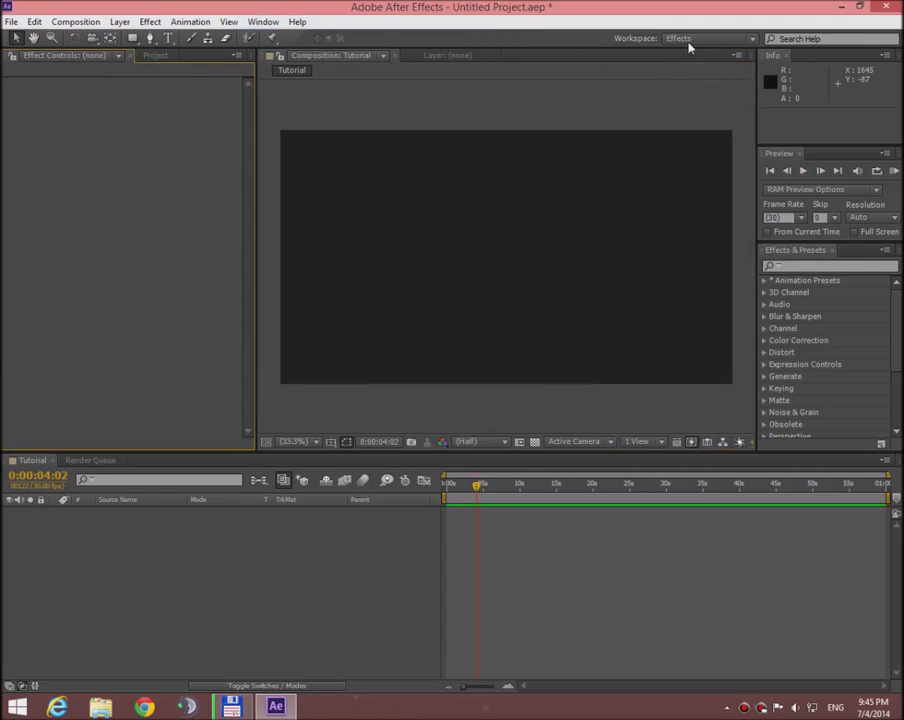
pyautogui.click(728, 73)
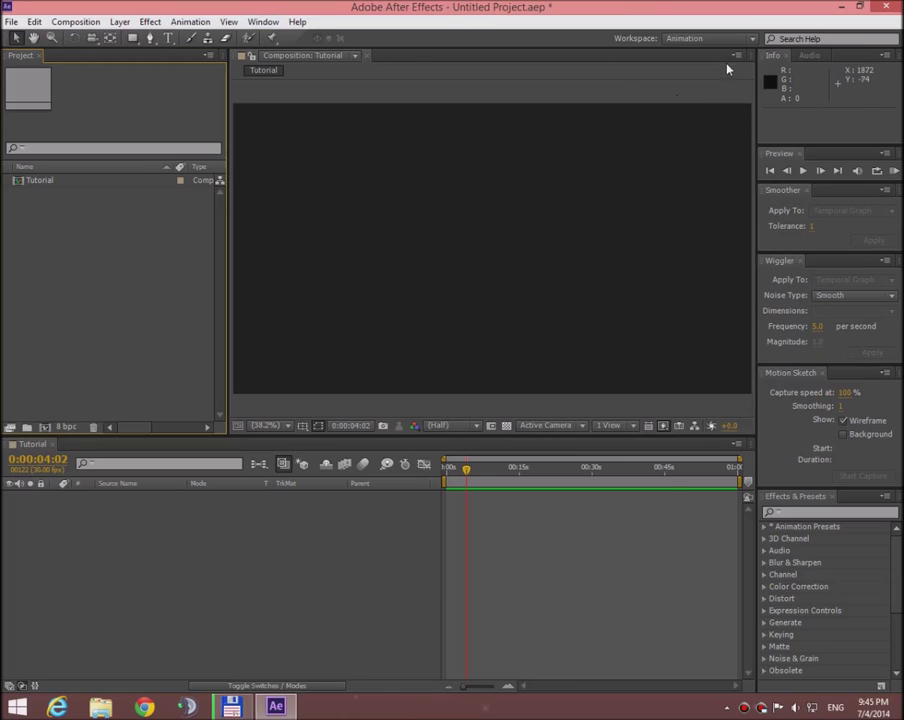
pyautogui.click(684, 40)
pyautogui.click(701, 102)
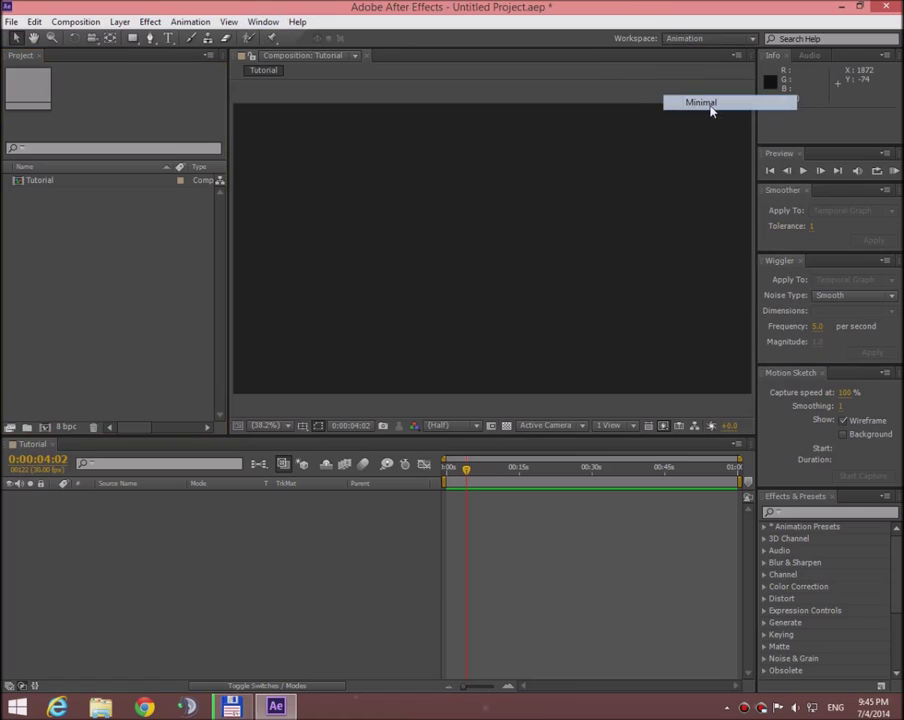
pyautogui.click(696, 40)
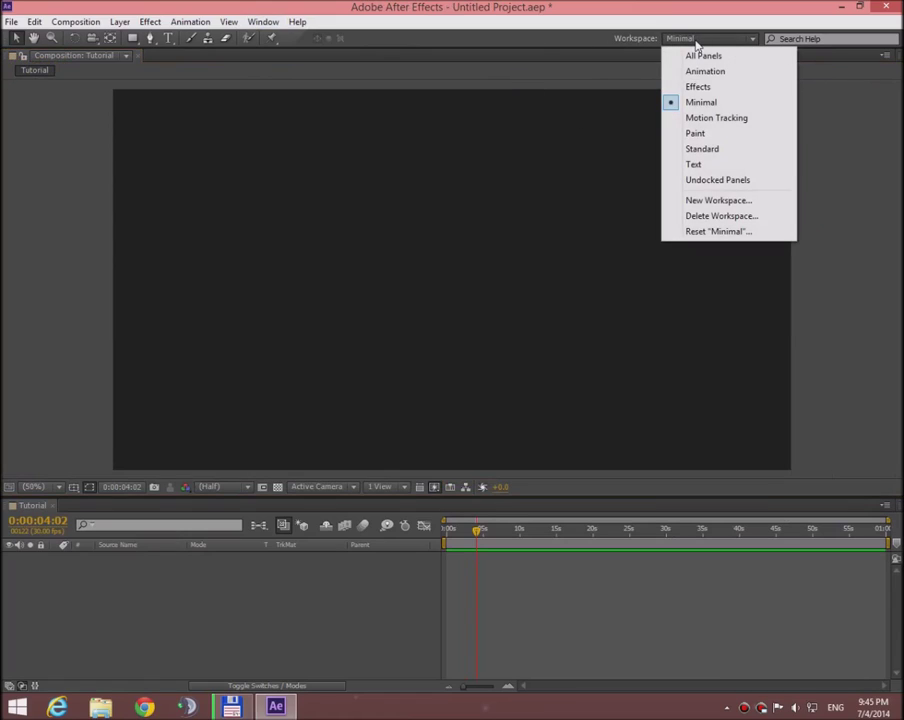
pyautogui.click(716, 120)
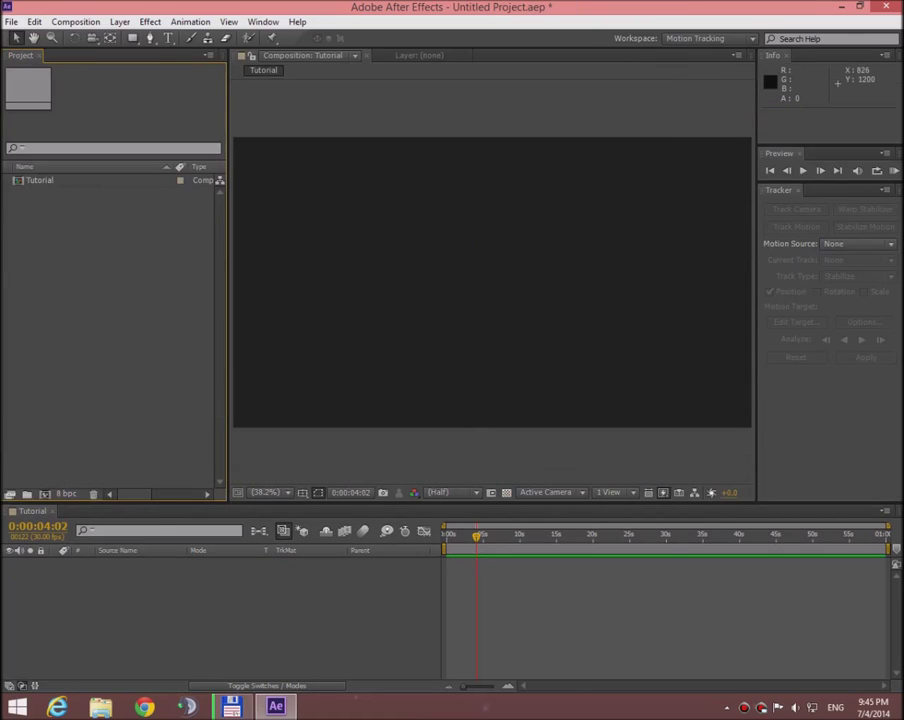
# Switch through the Paint, Standard, Undocked Panels and Text workspaces to compare their panel layouts
pyautogui.click(689, 39)
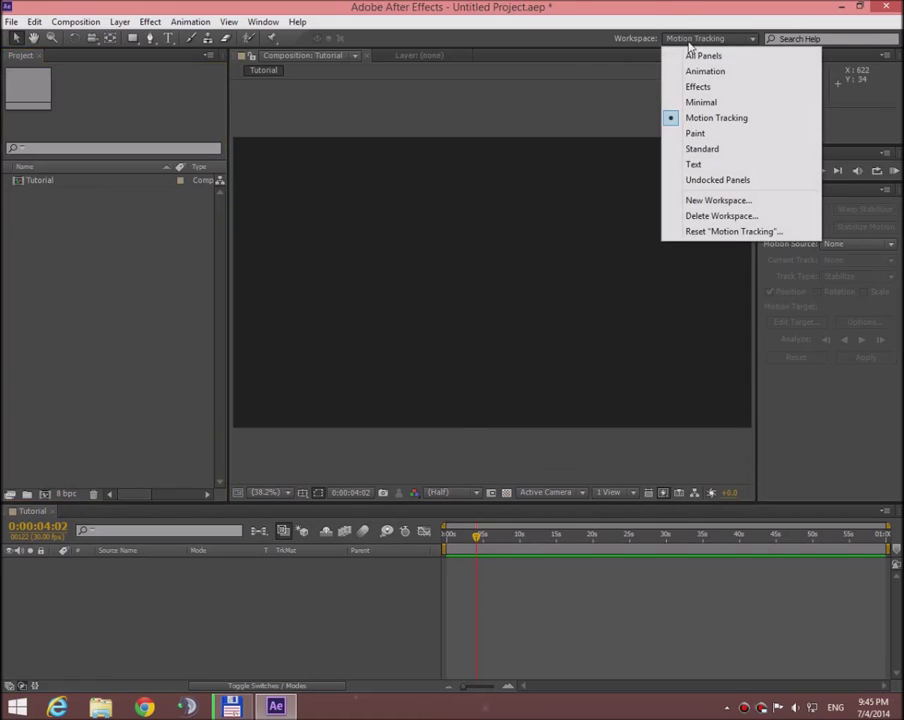
pyautogui.click(717, 135)
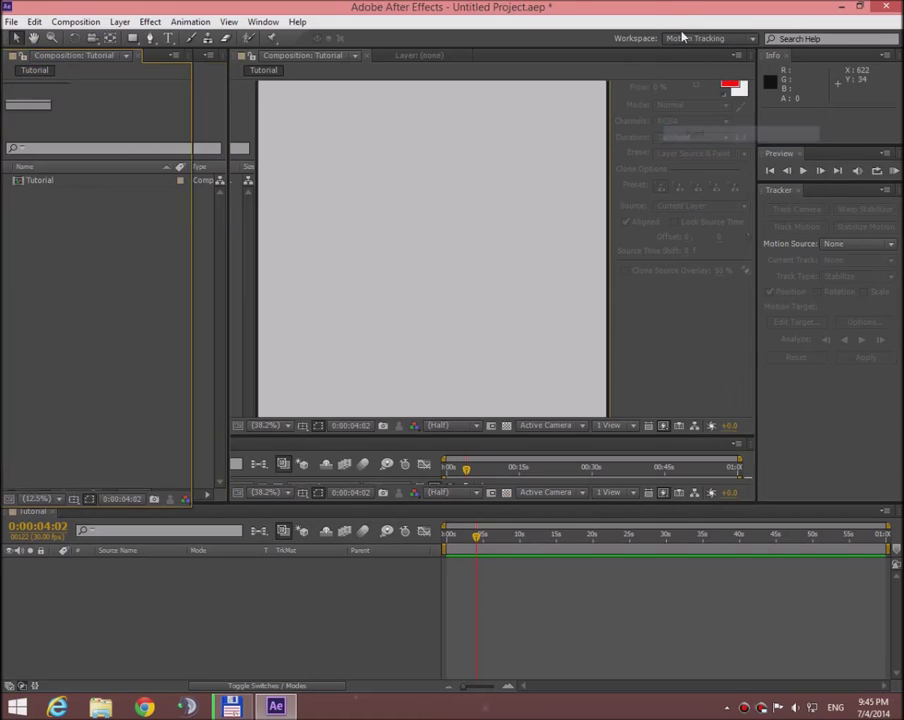
pyautogui.click(678, 38)
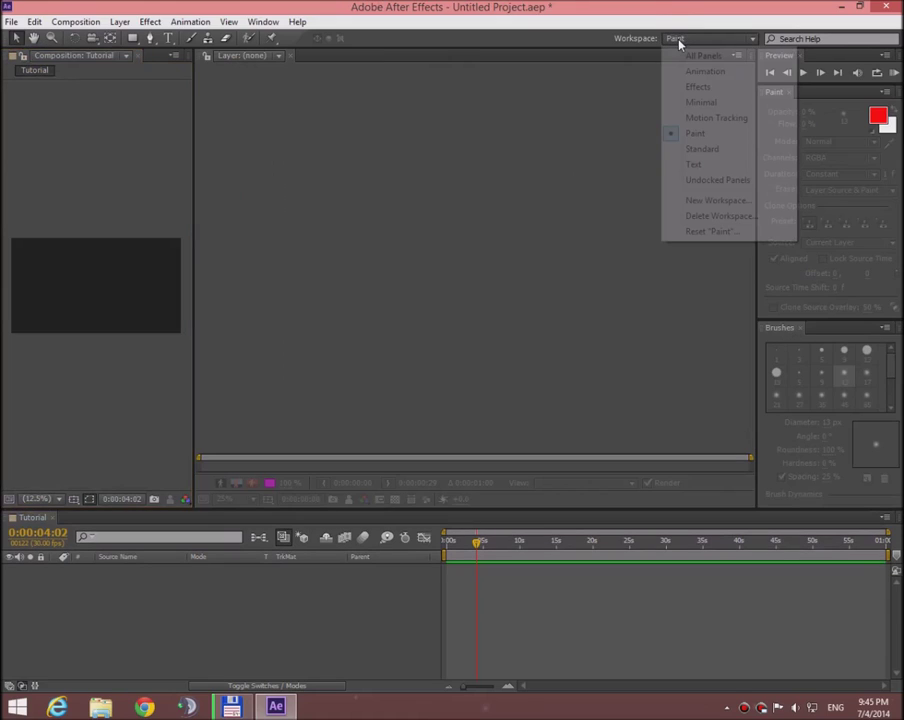
pyautogui.click(701, 148)
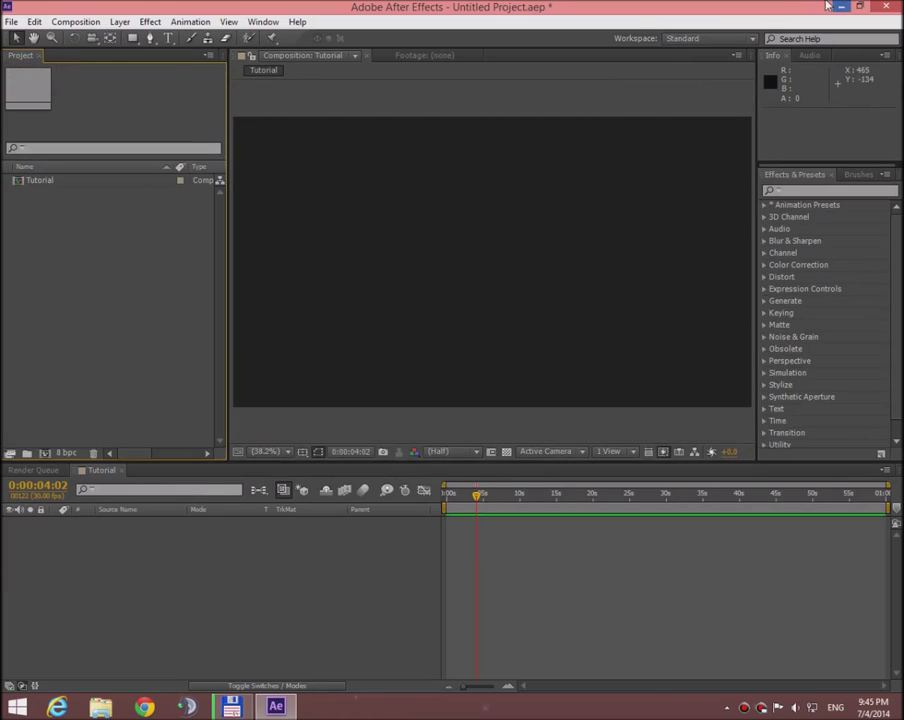
pyautogui.click(702, 39)
pyautogui.click(718, 180)
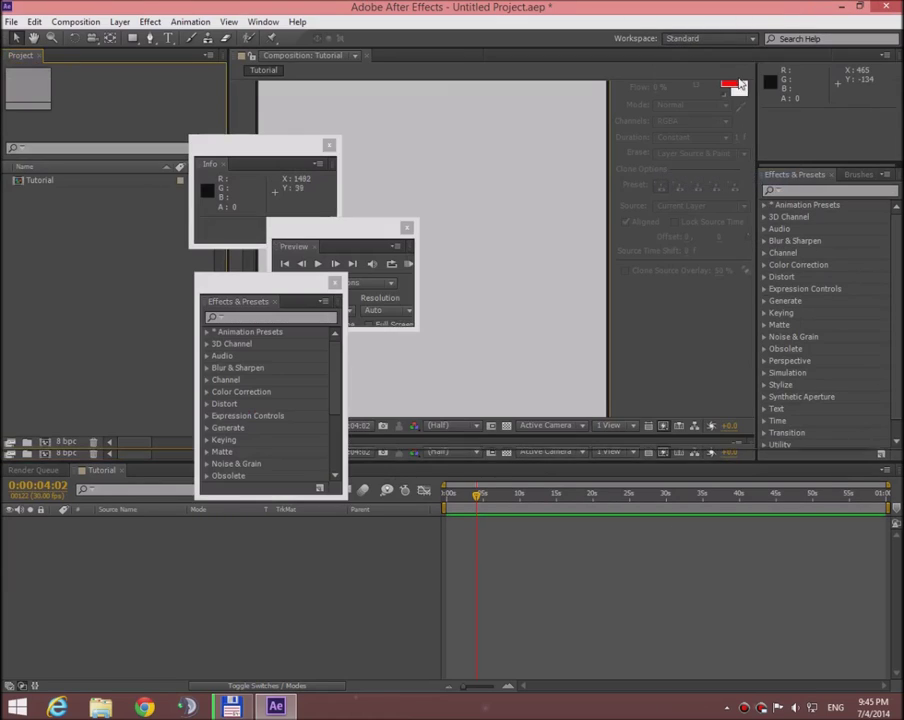
pyautogui.click(695, 40)
pyautogui.click(711, 166)
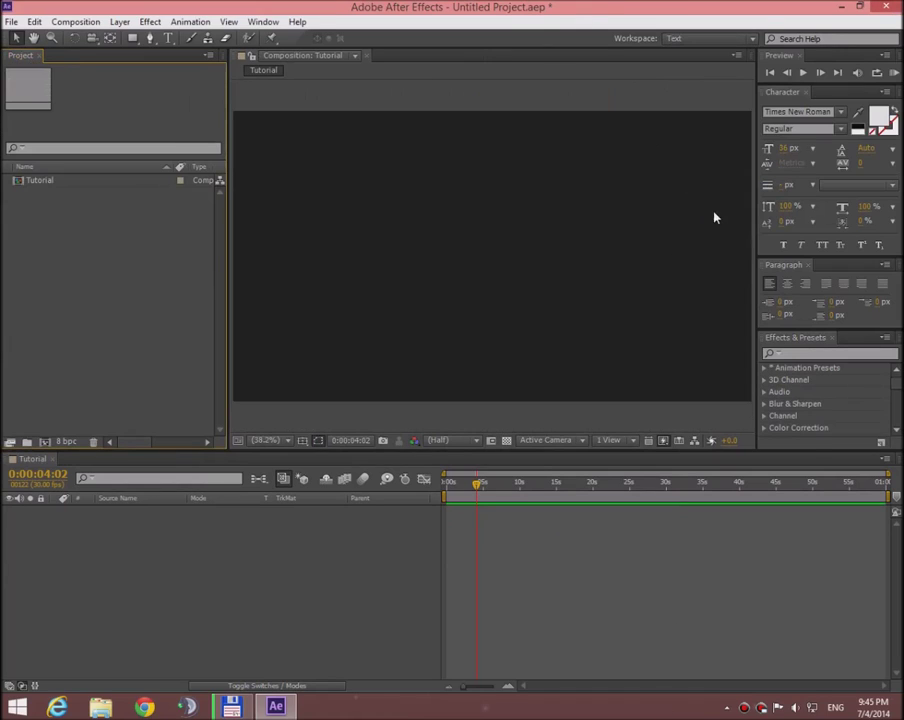
# Switch to the Undocked Panels workspace and spread the floating Preview, Info and Effects & Presets panels side by side over the viewer
pyautogui.click(680, 40)
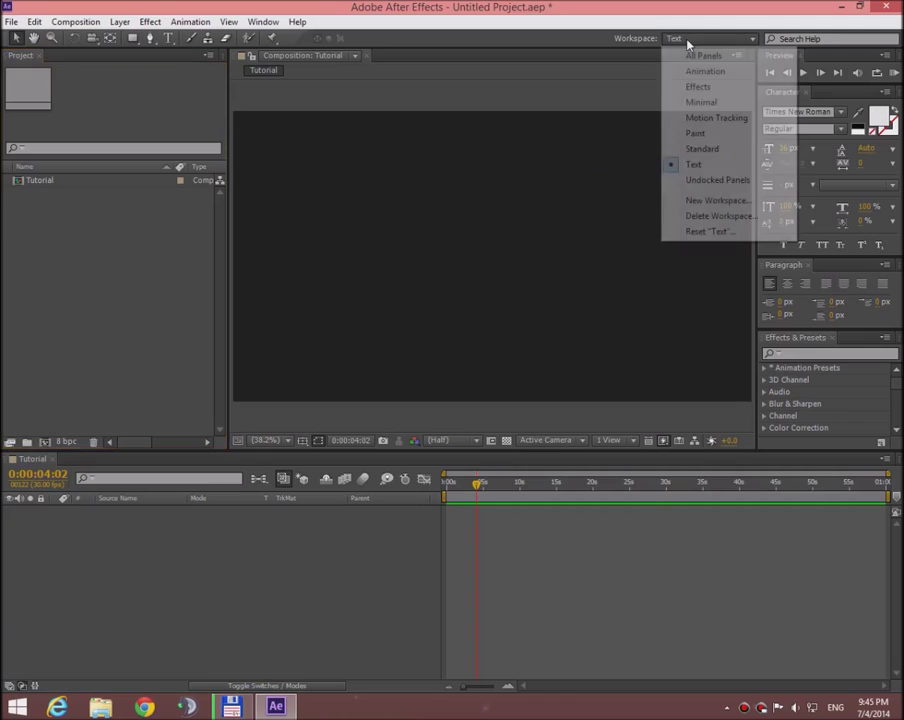
pyautogui.click(705, 182)
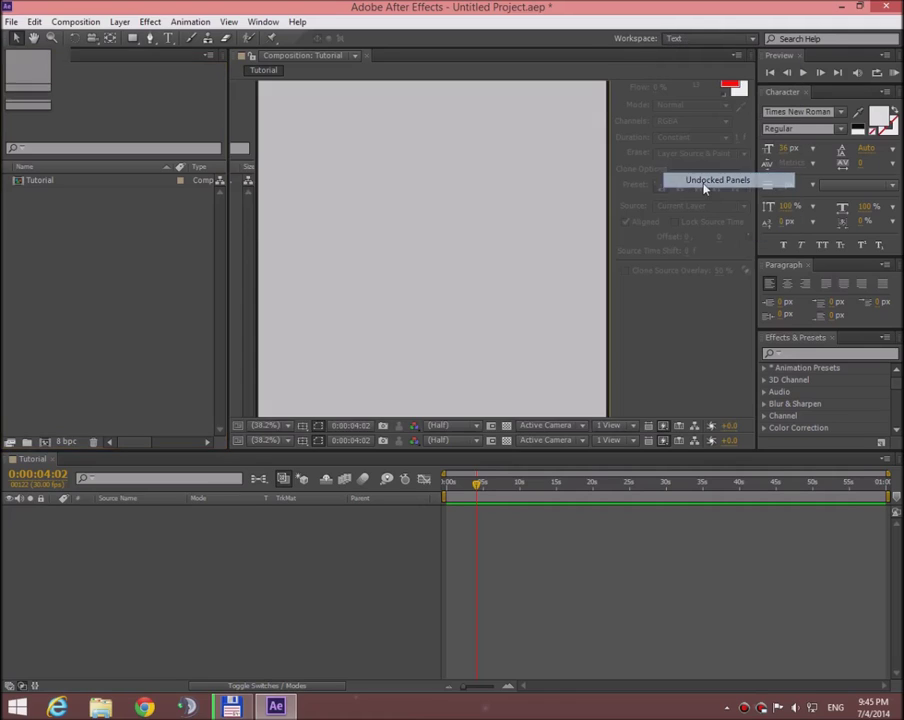
pyautogui.moveTo(240, 148); pyautogui.dragTo(548, 151)
pyautogui.moveTo(330, 228); pyautogui.dragTo(384, 146)
pyautogui.moveTo(352, 272); pyautogui.dragTo(758, 160)
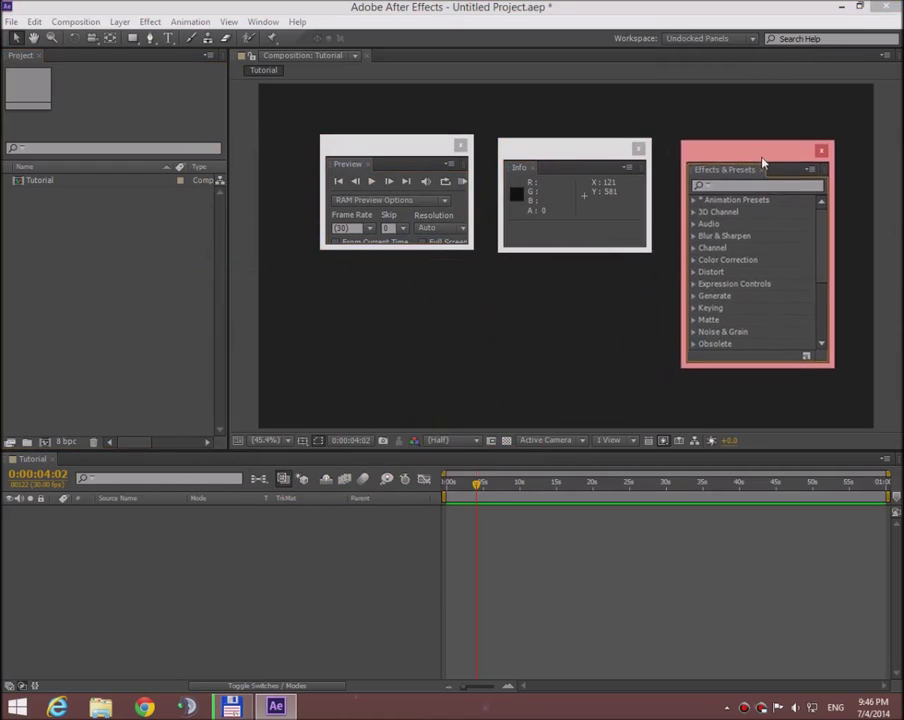
# Return to the Effects workspace with the Project panel in front, and move the current time to 0:00:00:00
pyautogui.click(705, 38)
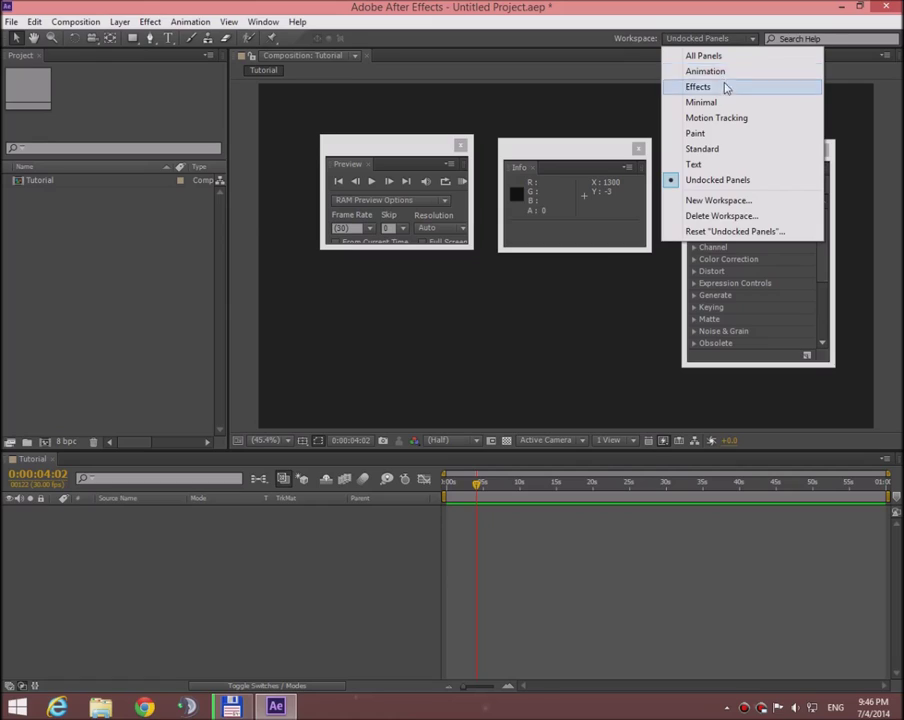
pyautogui.click(718, 86)
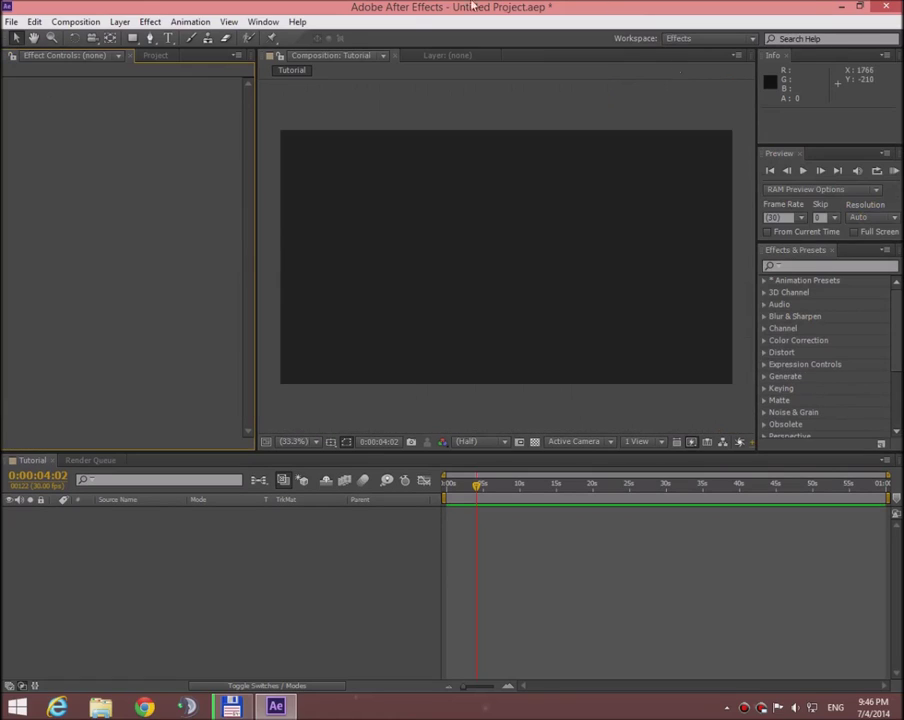
pyautogui.click(155, 56)
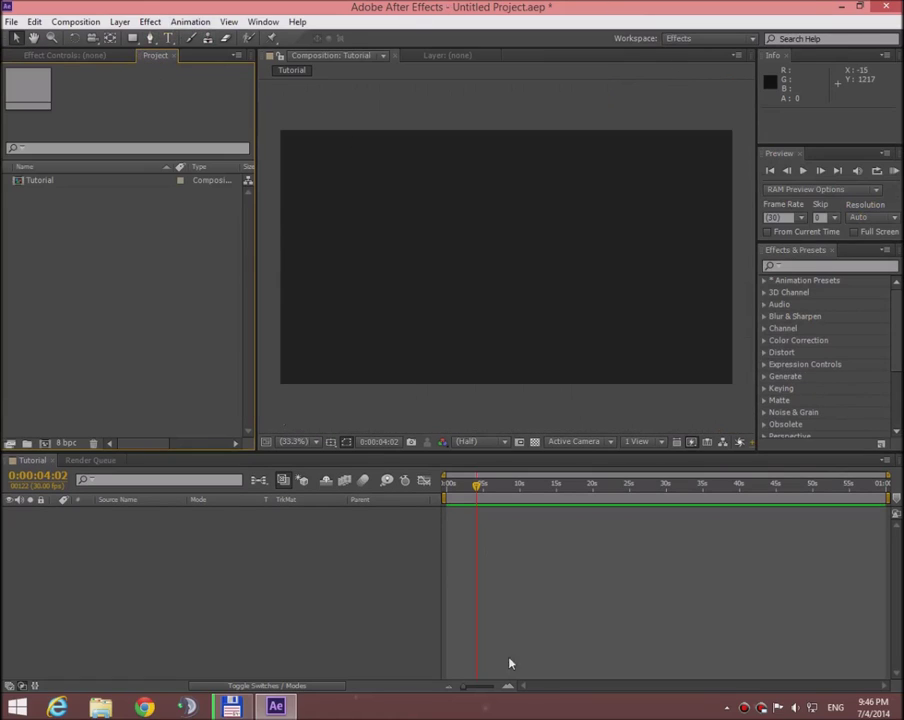
pyautogui.moveTo(478, 492); pyautogui.dragTo(443, 490)
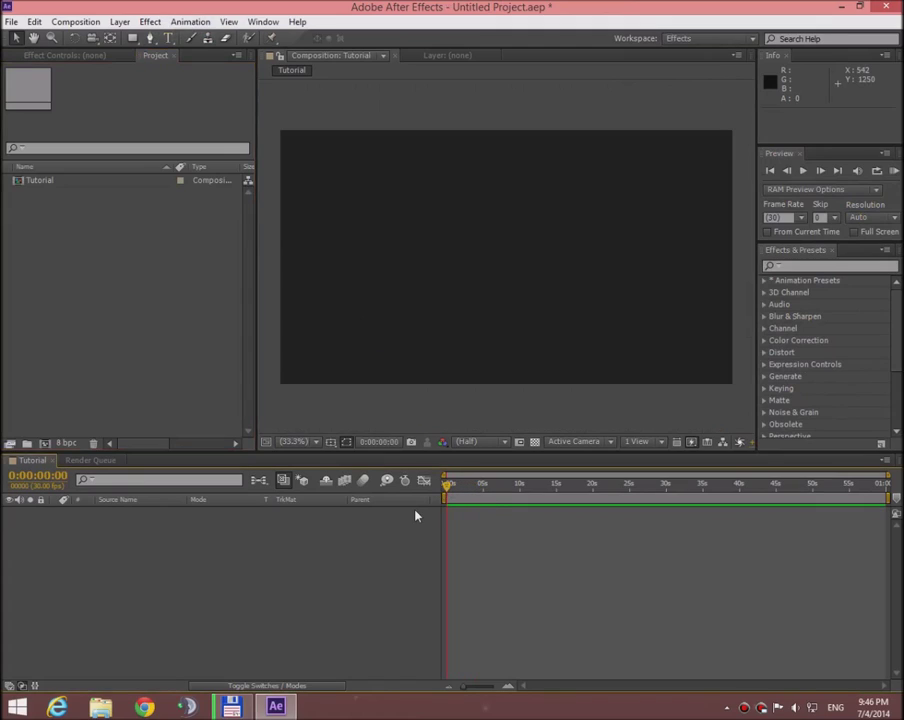